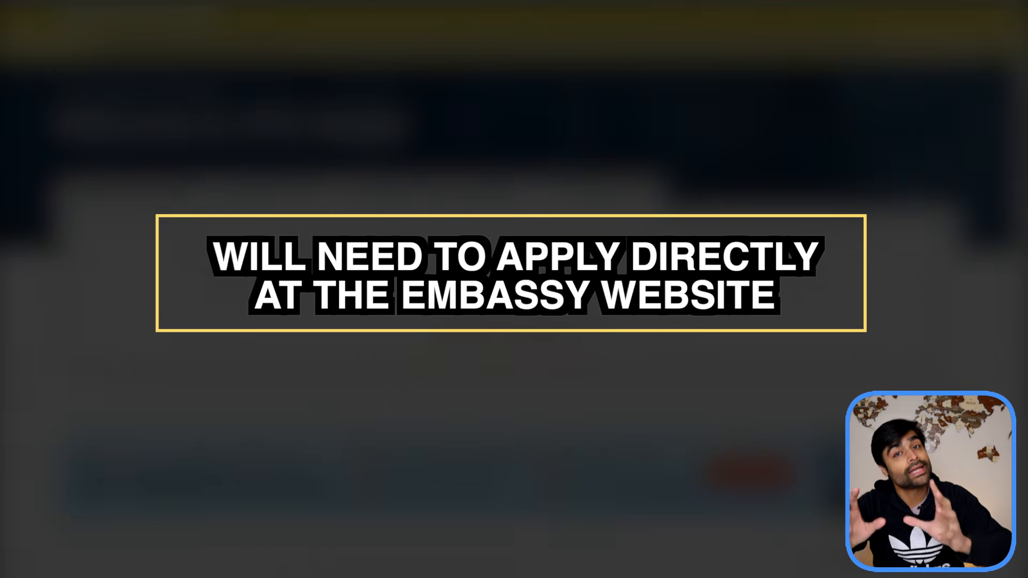
- Try to open the visa website for Switzerland as the destination when applying from Canada
text(swit)
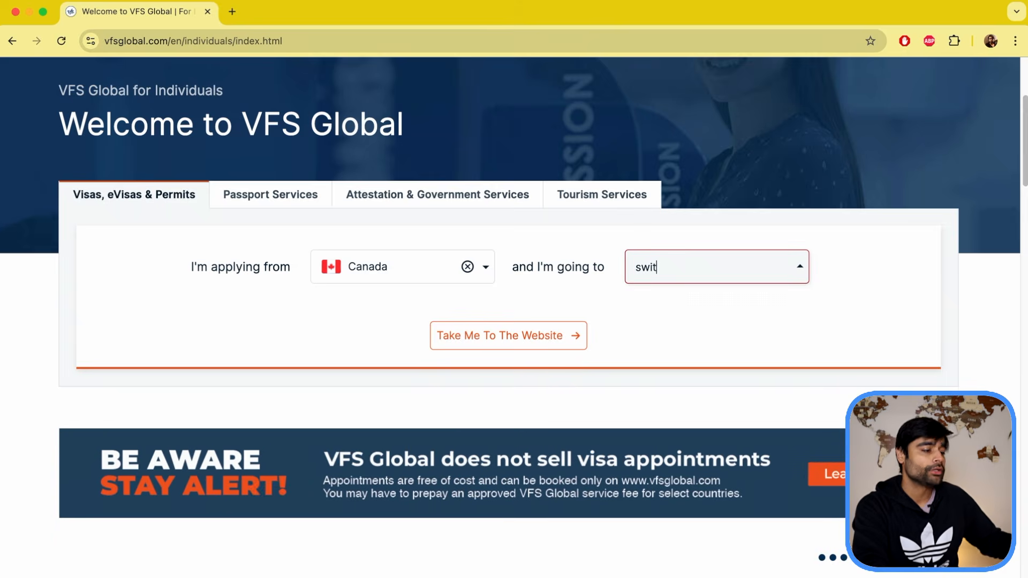
text(zerland)
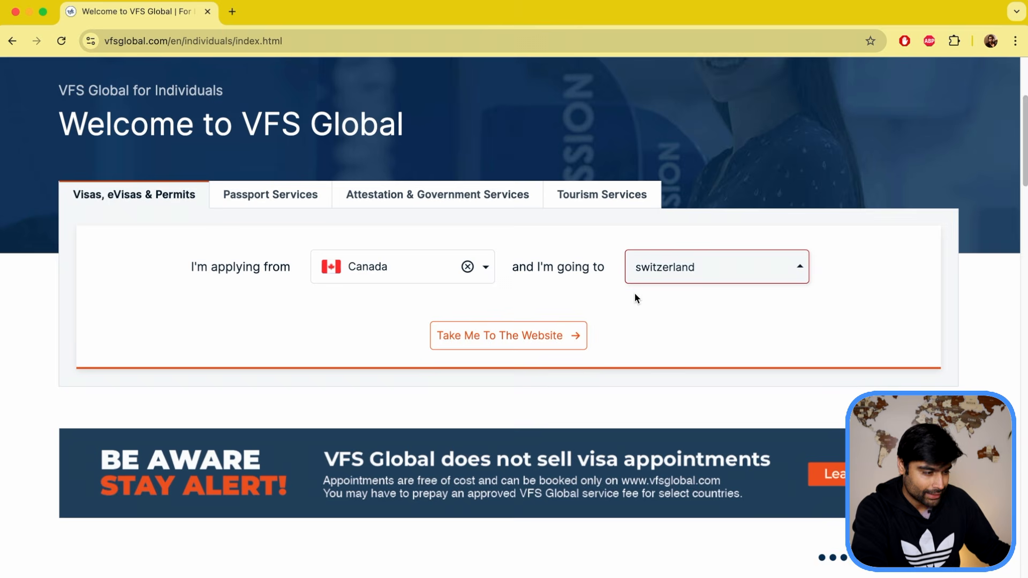
click(539, 337)
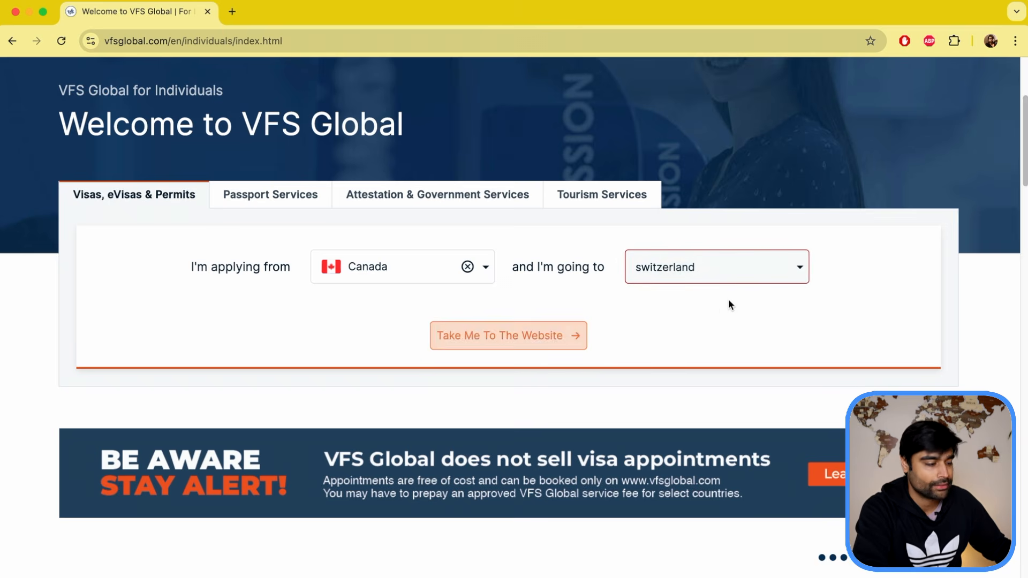
- Search the web for "switzerland visa from canada" in a new tab and open the Swiss "Application for Schengen visa and procedure" page
click(232, 11)
text(switzerland visa)
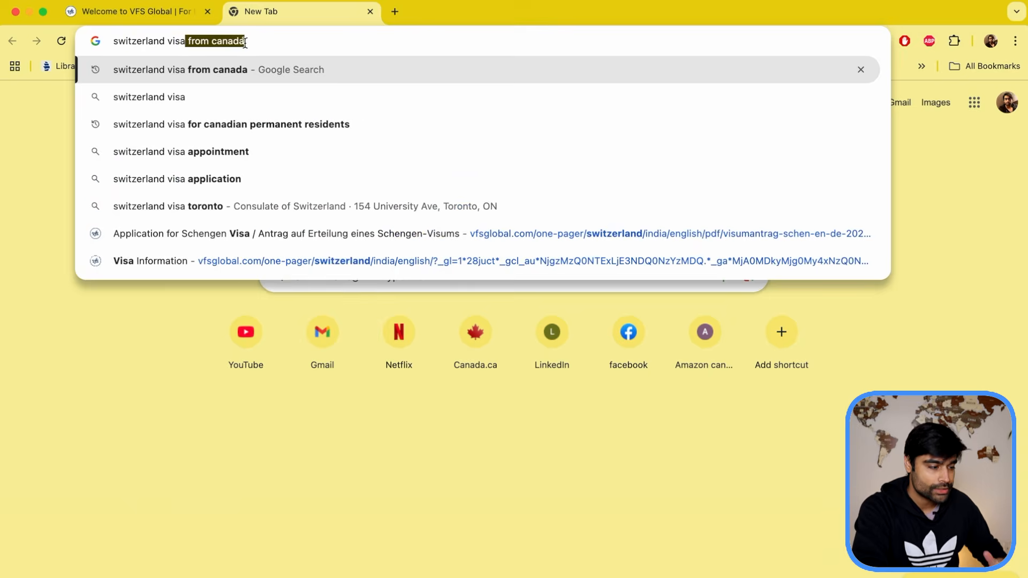
click(170, 71)
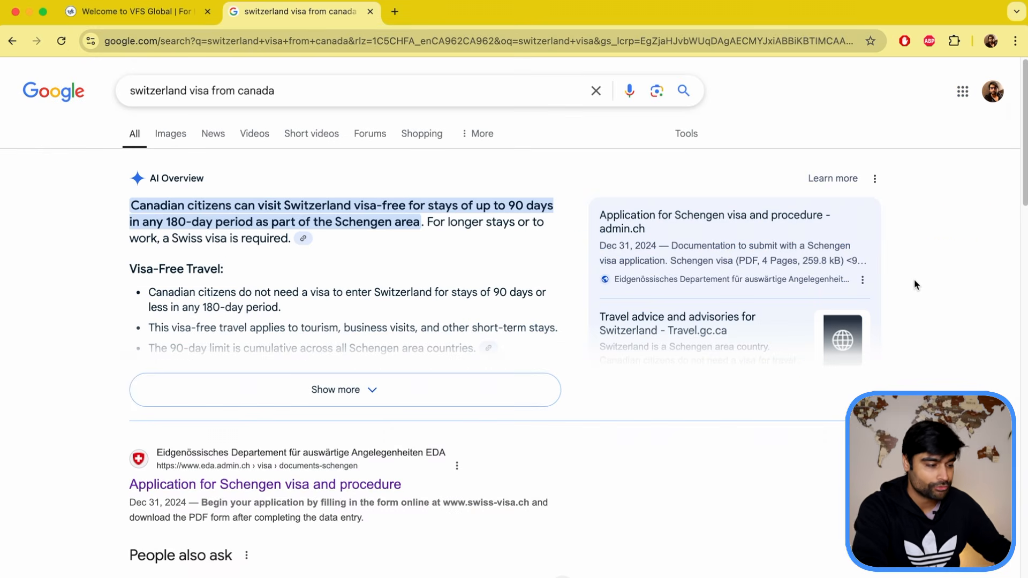
scroll(958, 279, down, 5)
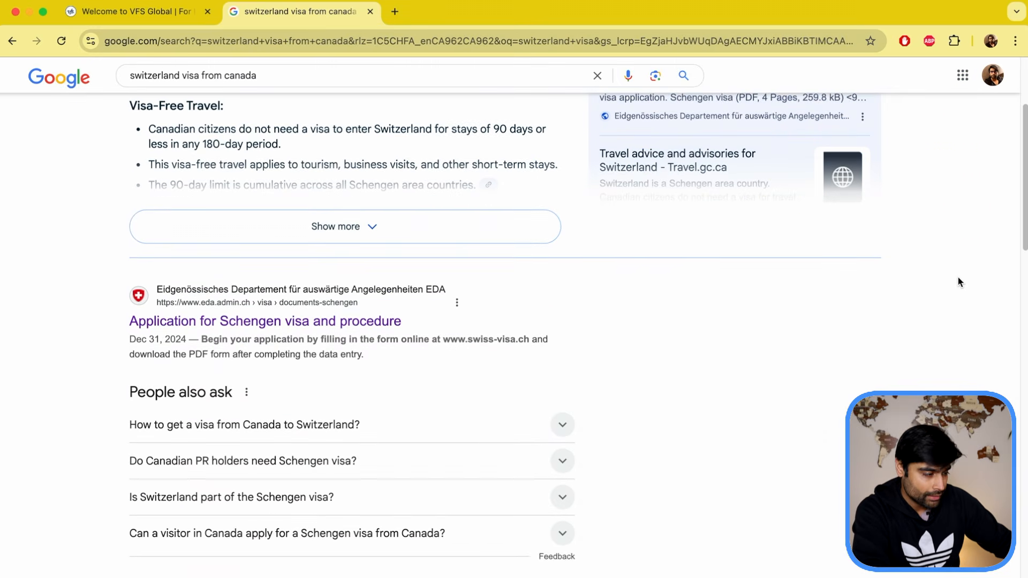
scroll(957, 281, down, 1)
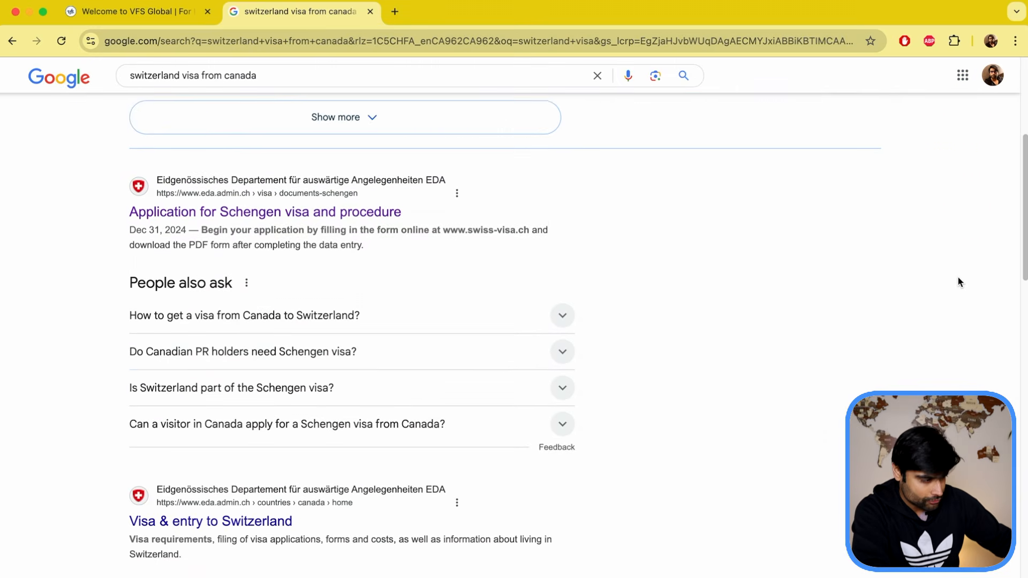
click(357, 222)
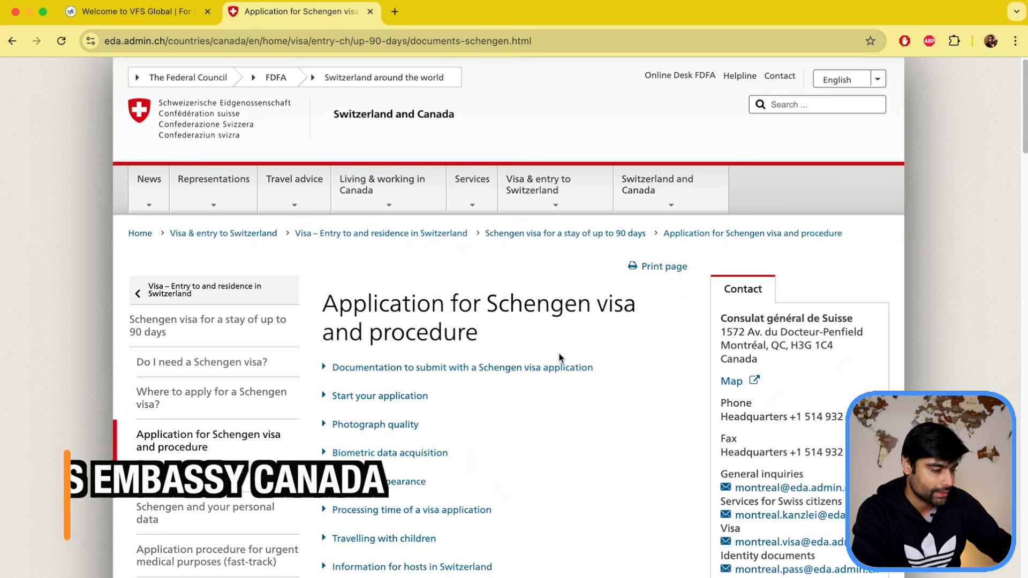
- Expand the Visa application form section and open the SEM – Visa Application Form page
scroll(655, 339, down, 3)
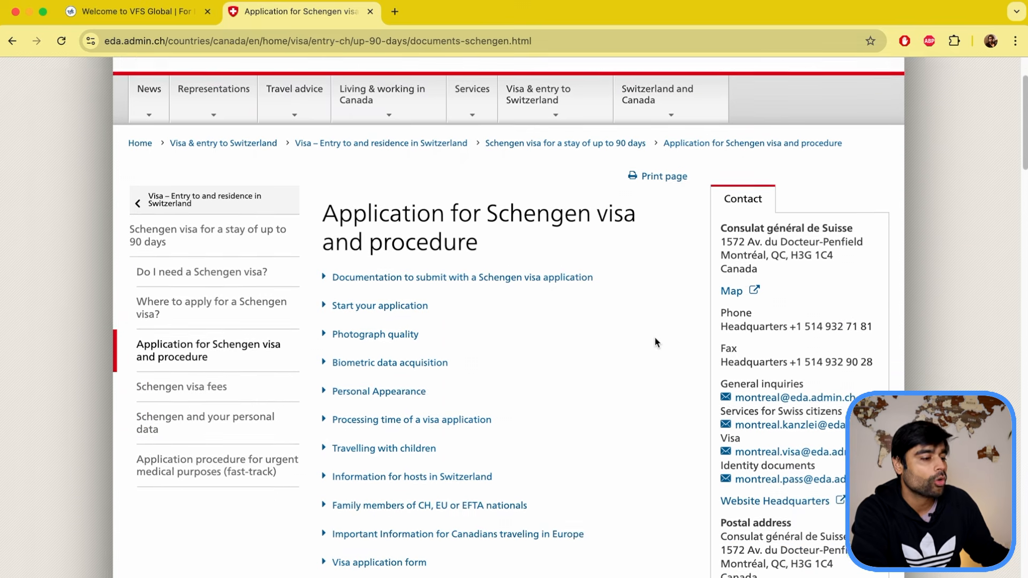
scroll(655, 341, down, 3)
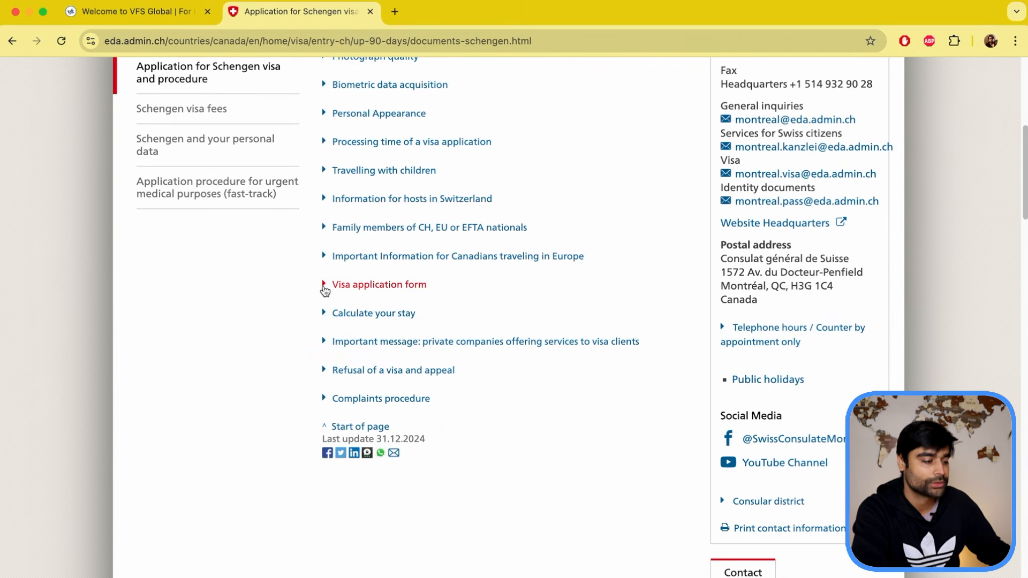
click(325, 287)
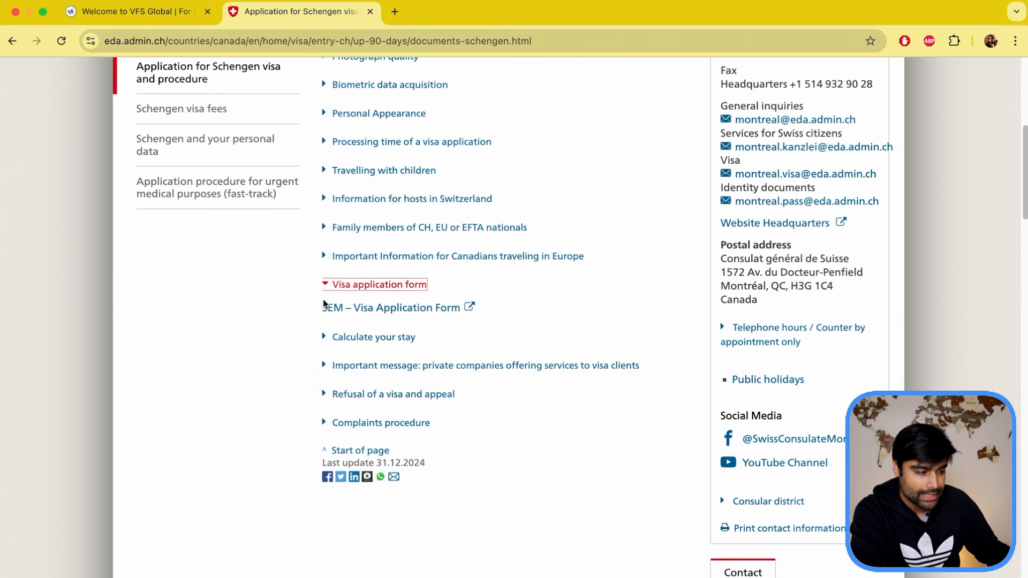
click(470, 312)
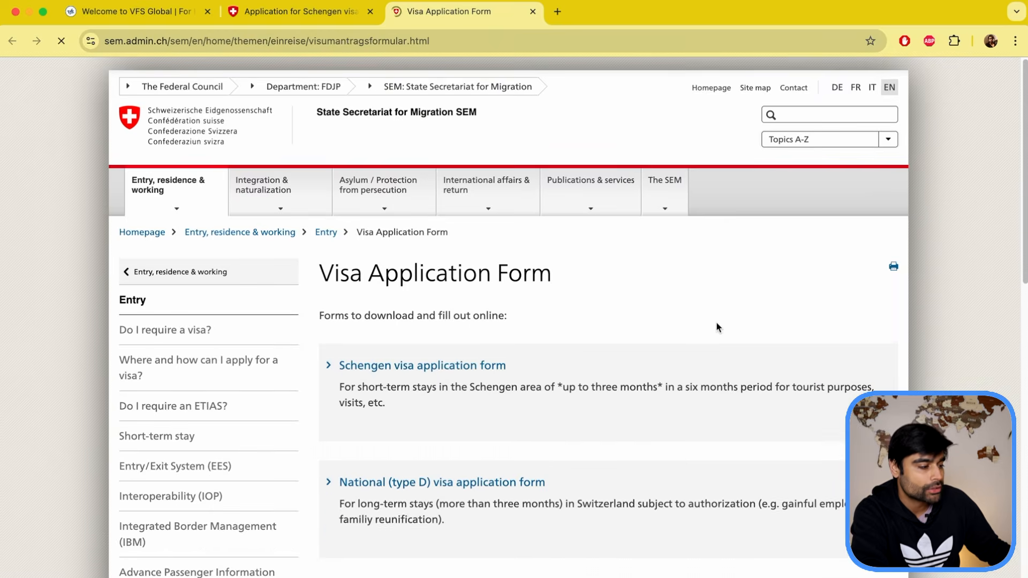
- Download the English – French PDF of the Schengen visa application form
scroll(717, 327, down, 2)
scroll(717, 326, down, 2)
click(396, 217)
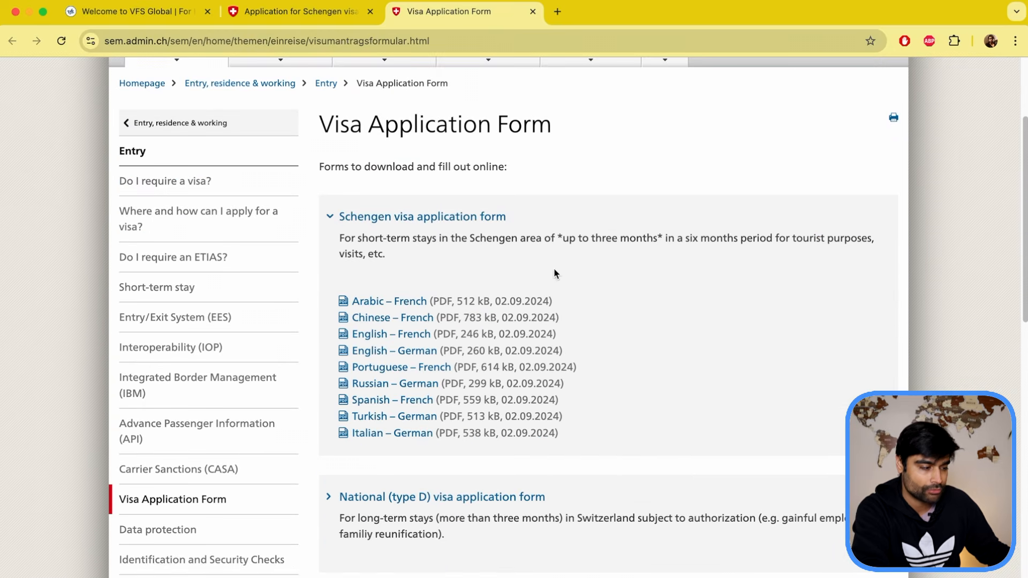
click(410, 338)
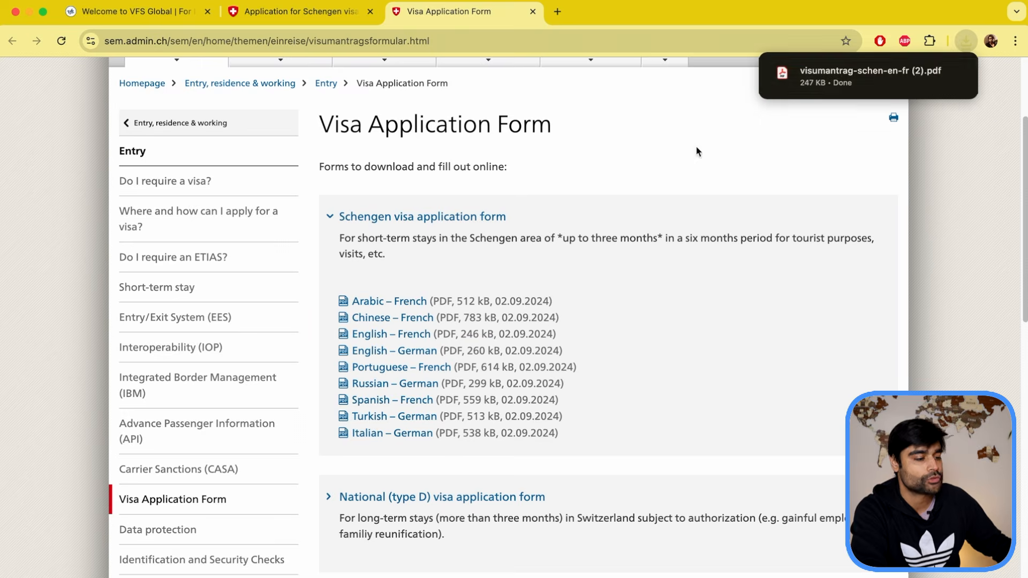
- Search for "european union official schengen visa" in a new tab and open the European Commission page on applying for a Schengen visa
key(ctrl+t)
text(euro)
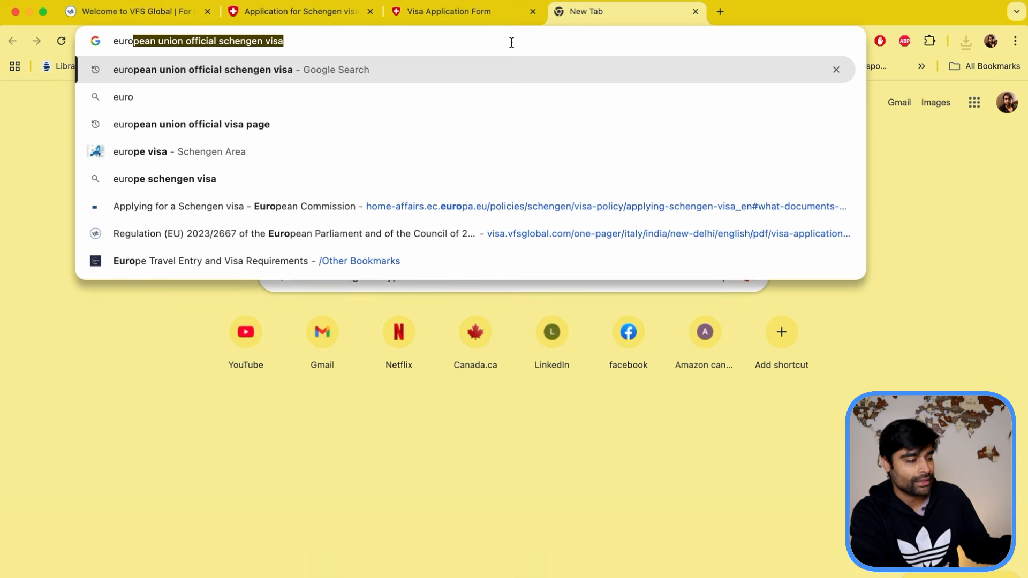
click(212, 71)
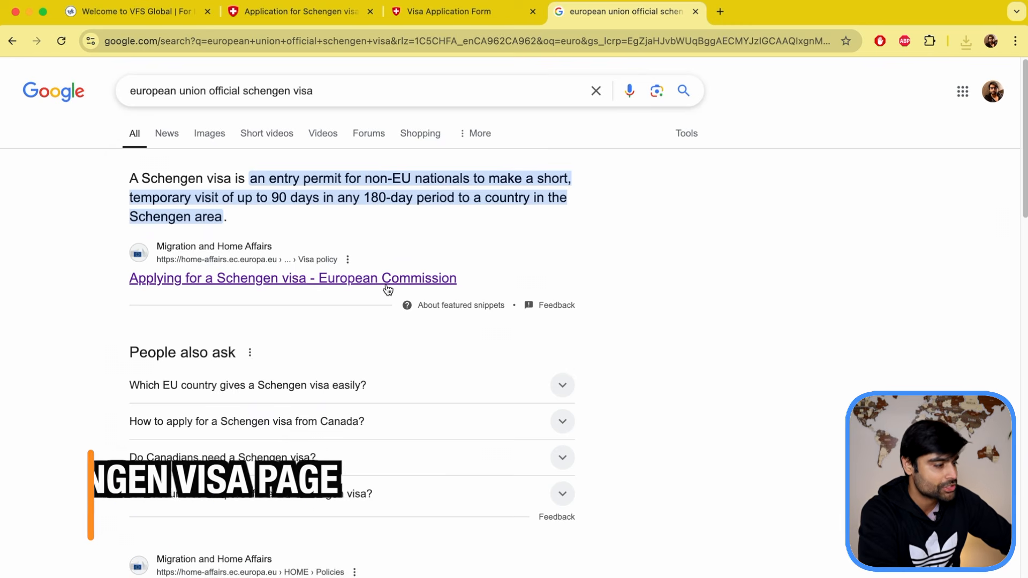
click(388, 290)
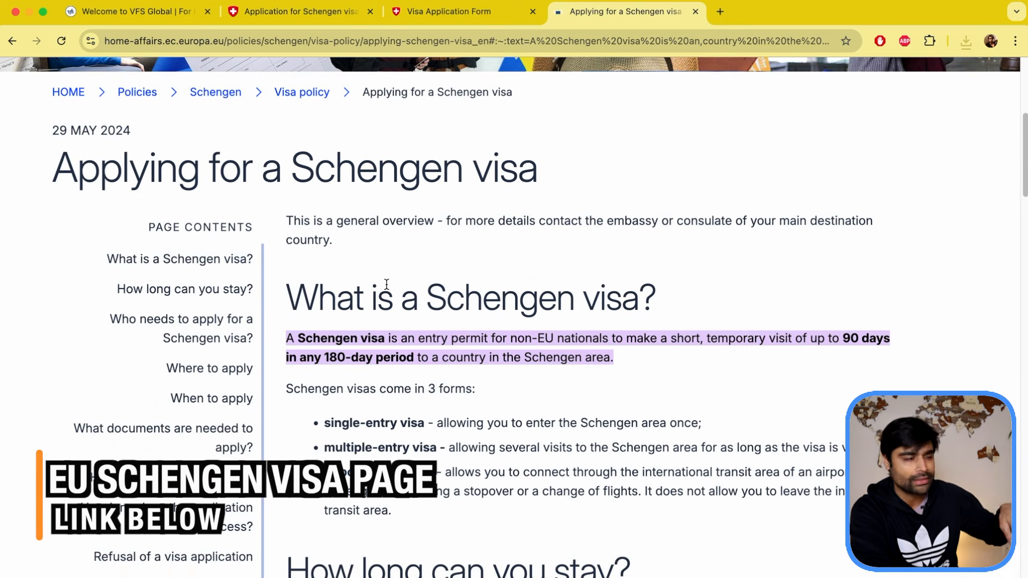
- Open the visa application form from the section on documents needed to apply and look through its pages
scroll(823, 174, down, 2)
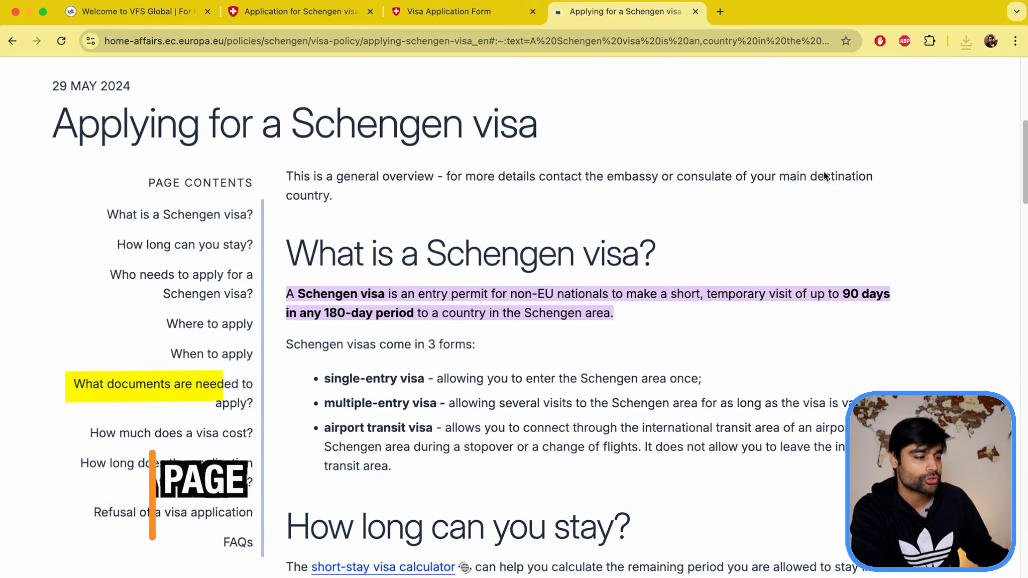
click(221, 397)
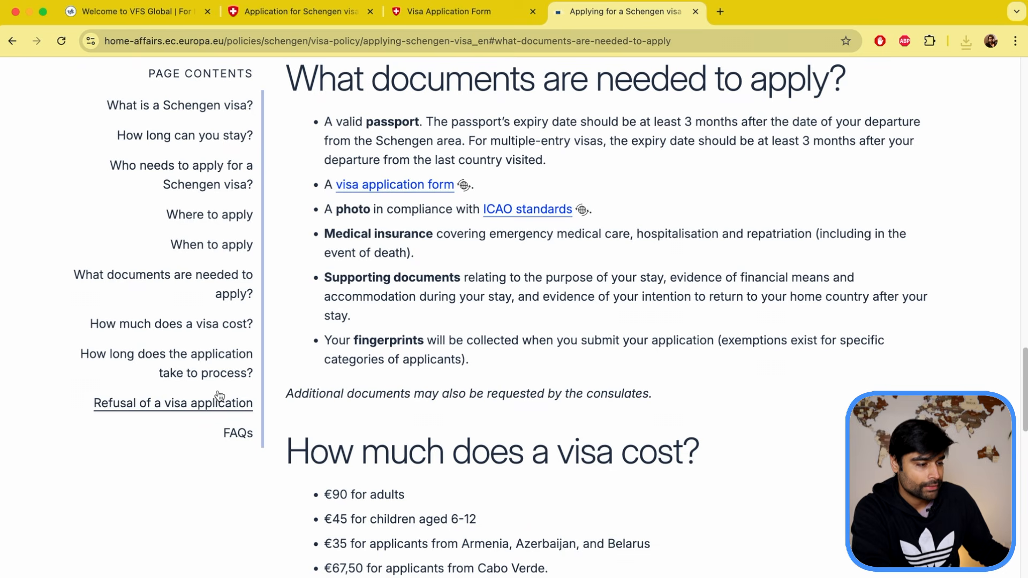
click(448, 185)
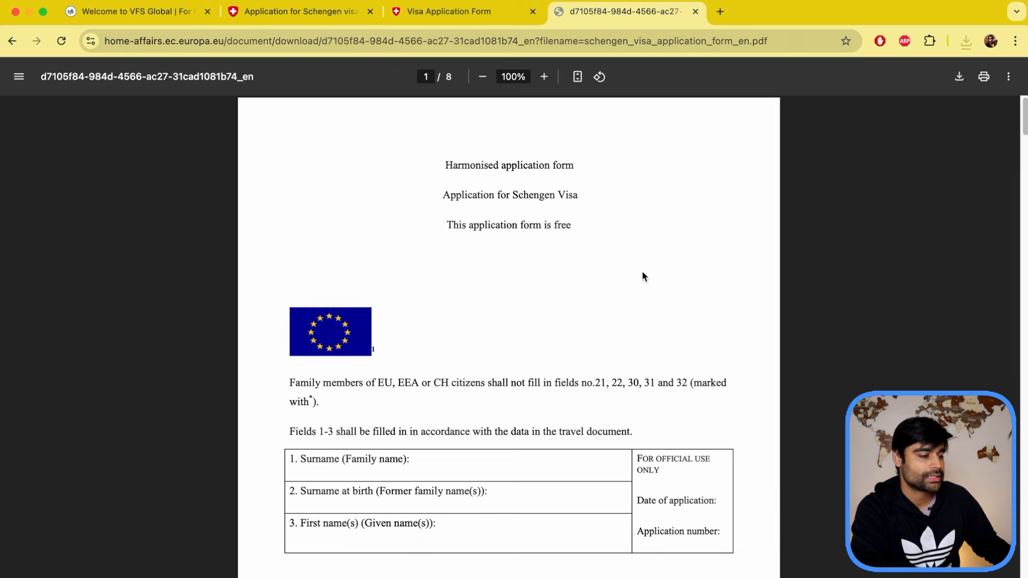
scroll(641, 272, down, 10)
scroll(641, 271, down, 20)
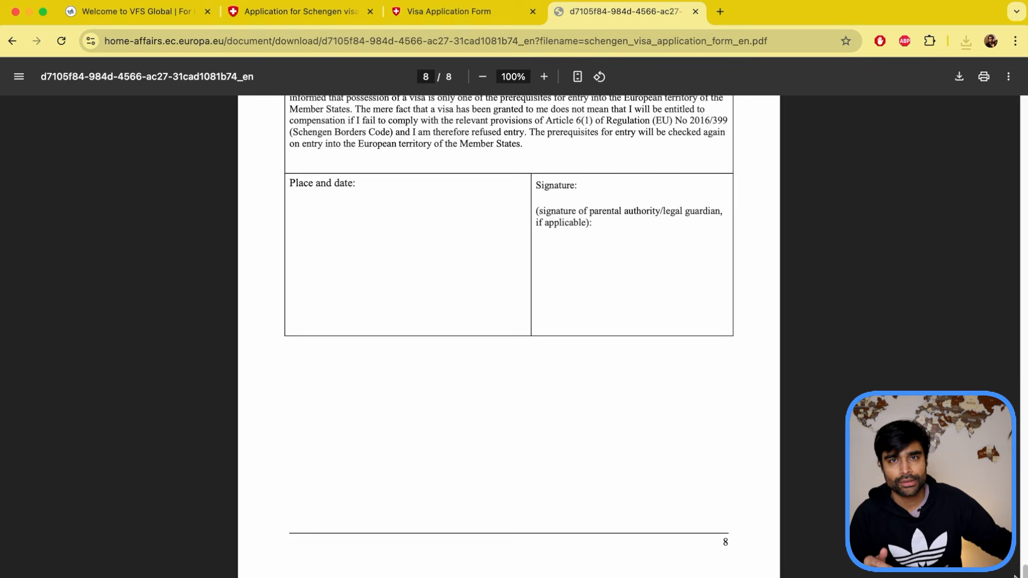
drag(1024, 577, 1025, 120)
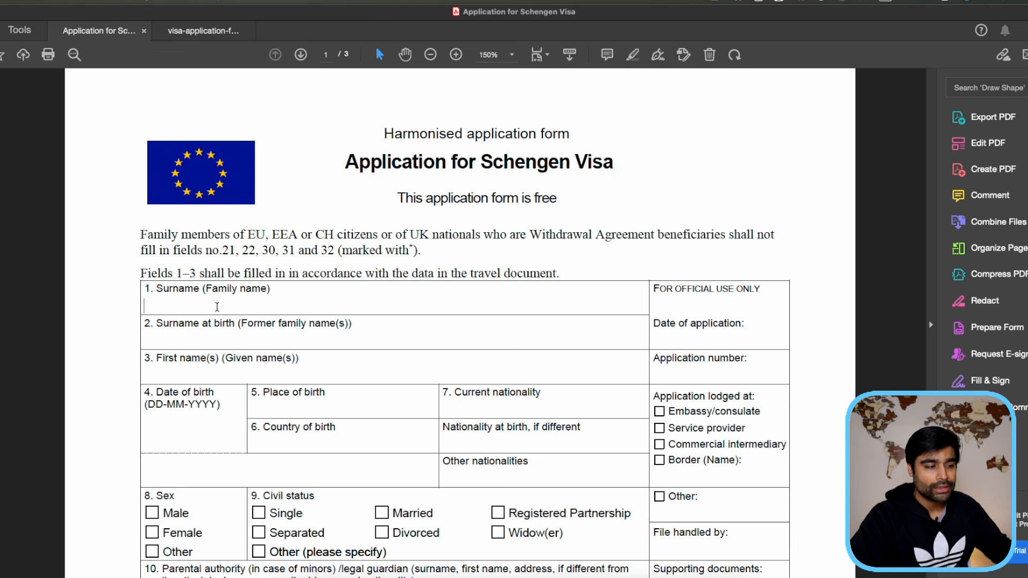
- Fill the Application for Schengen Visa PDF with the sample text xyz for Surname and abc for Surname at birth
text(xy)
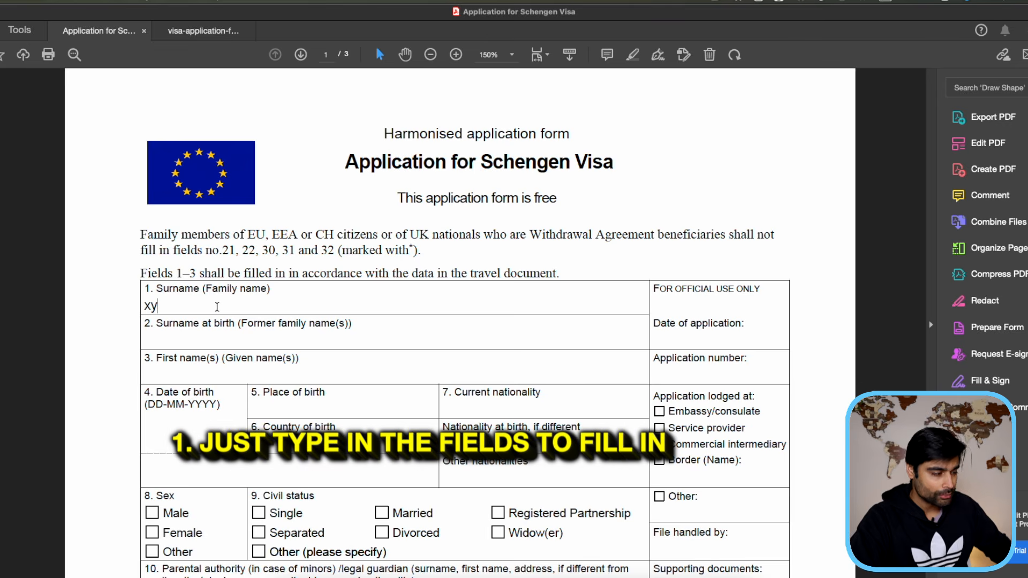
text(z)
click(218, 342)
text(abc)
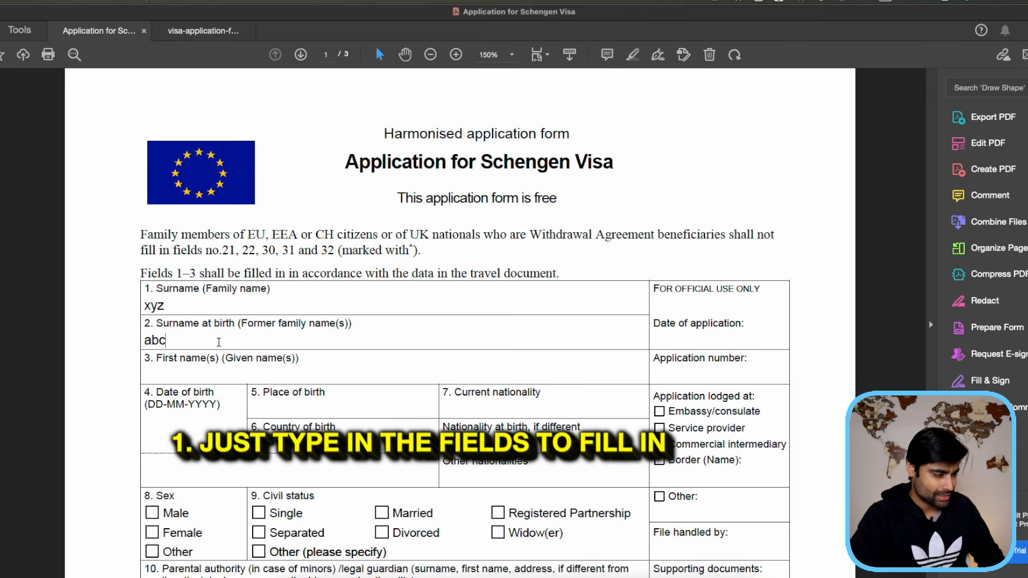
click(117, 366)
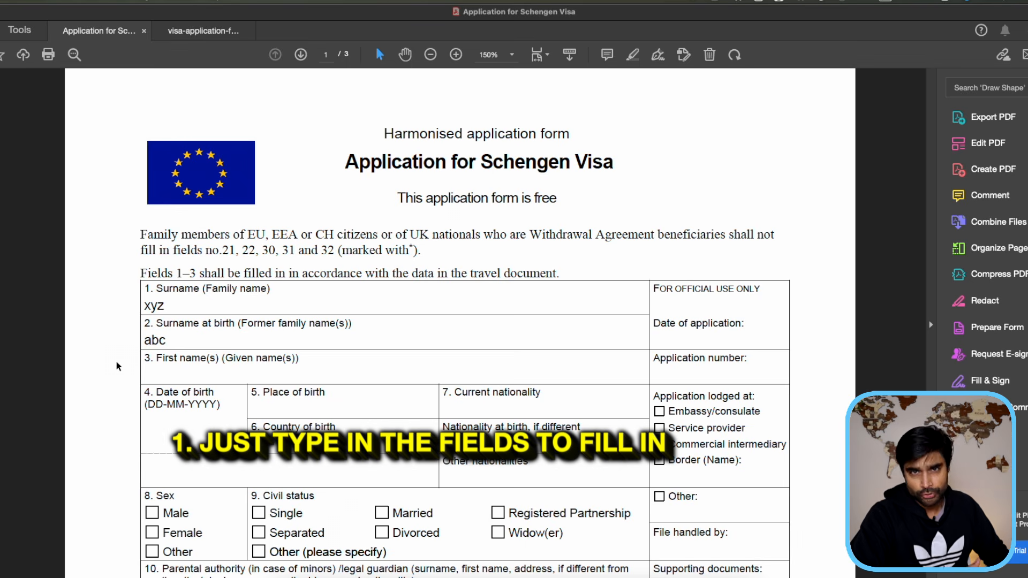
- Switch to the visa-application-form-new-2024 document and try to enter text in its Surname field
click(359, 340)
click(203, 30)
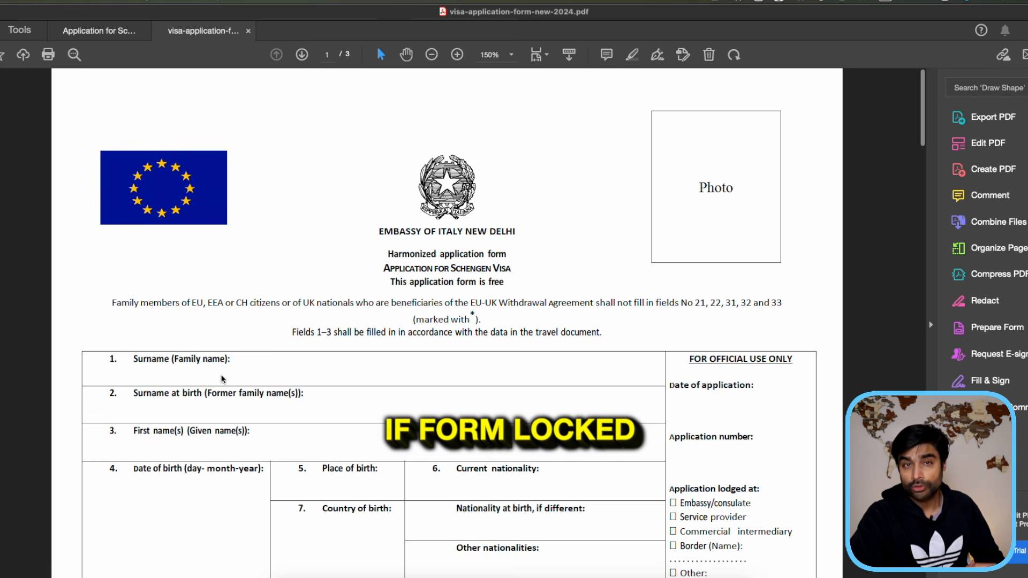
double_click(217, 359)
click(188, 368)
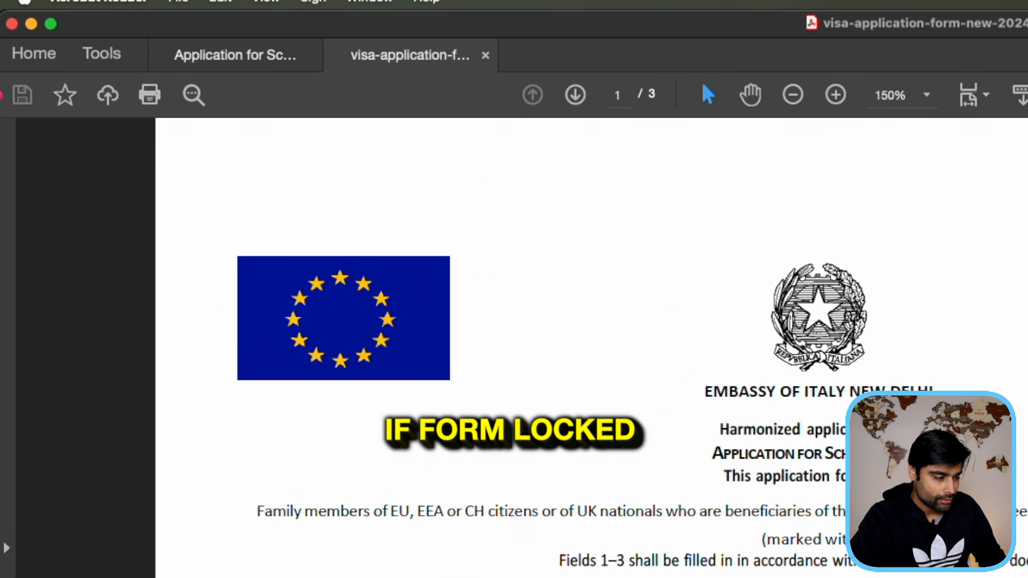
- Start the Fill & Sign tool and enter xyz for Surname and ABC for Surname at birth on the Italian form
click(97, 60)
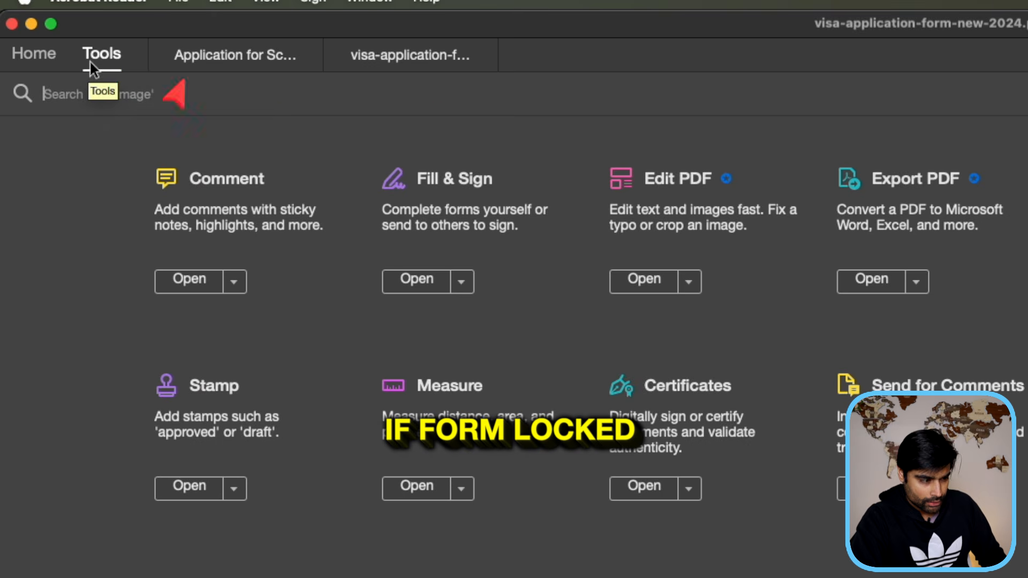
click(442, 184)
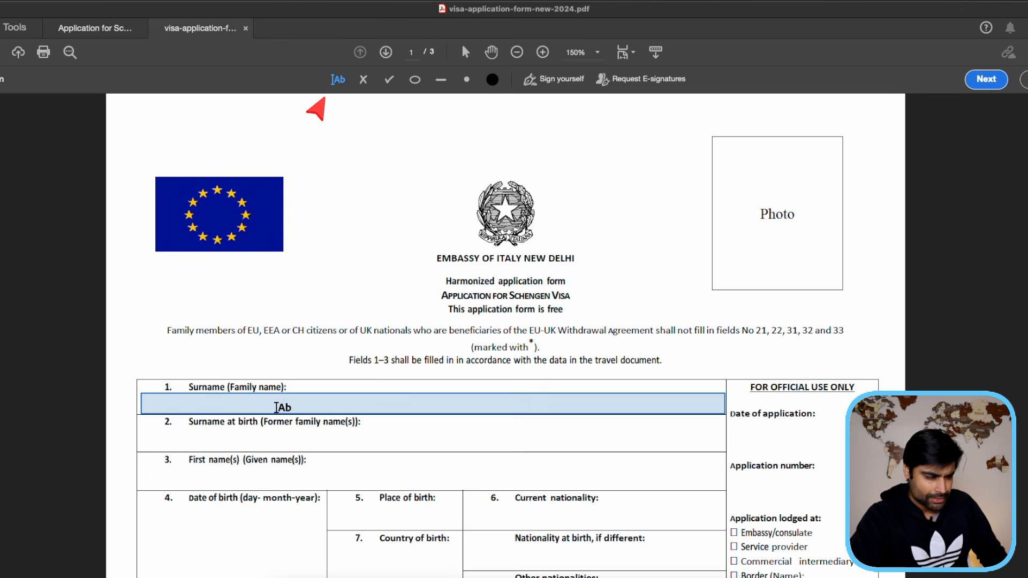
click(277, 407)
text(xyz)
click(248, 442)
text(ABC)
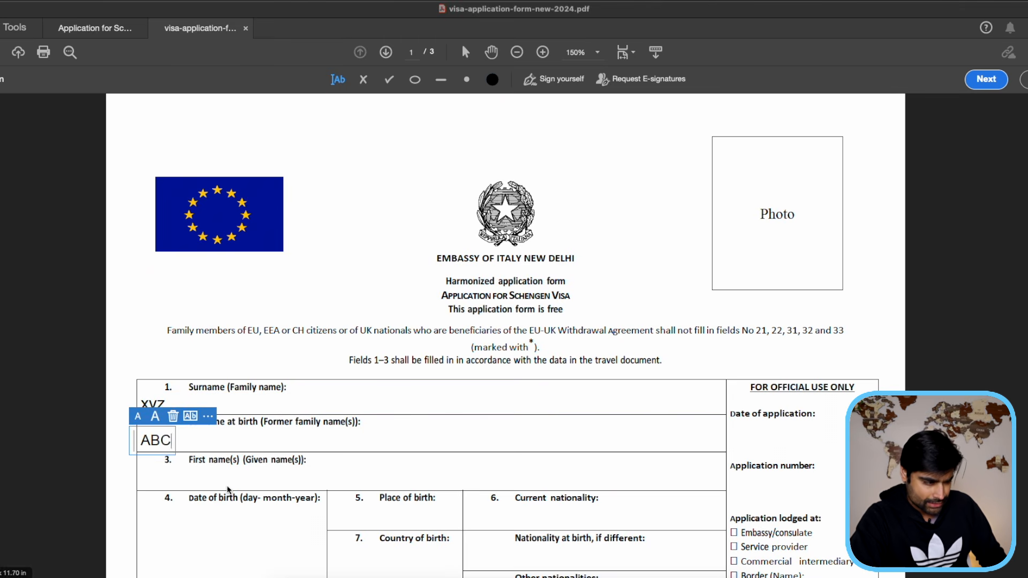
- Fill in the date of birth, and enter asd as the place of birth and xyz as the current nationality
click(229, 486)
scroll(233, 482, down, 2)
click(235, 440)
text(1-1-1800)
click(380, 444)
text(asd)
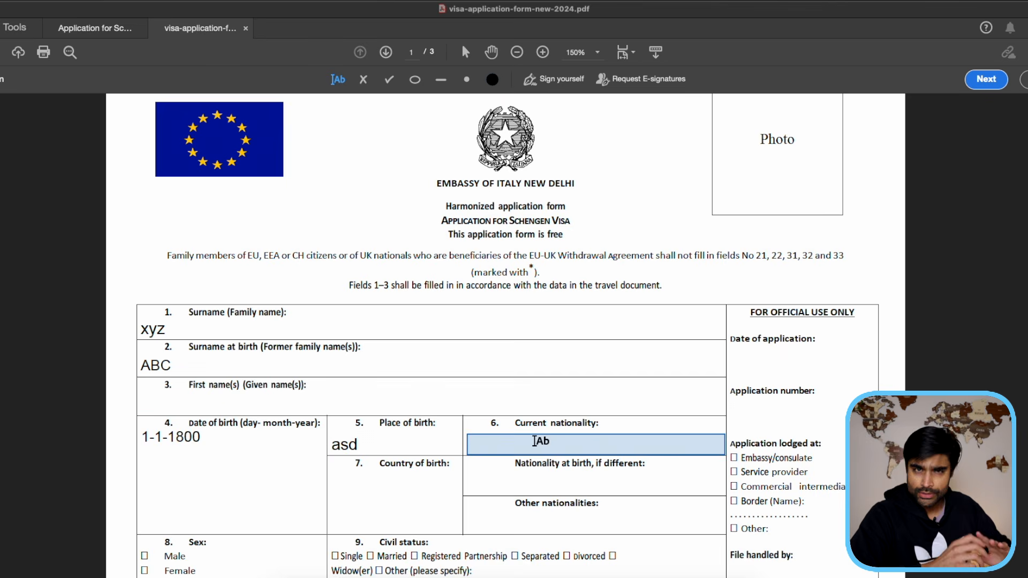
click(534, 441)
text(xyz)
- Enter asdf in the First name(s) field and try spacing its characters out as a comb field
scroll(375, 402, down, 1)
click(153, 356)
text(asdf)
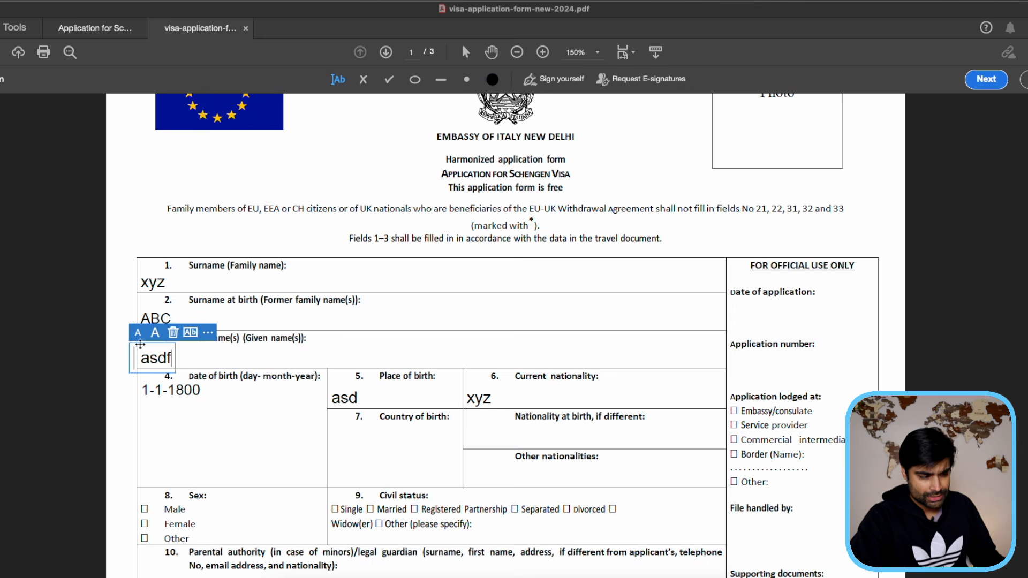
click(190, 333)
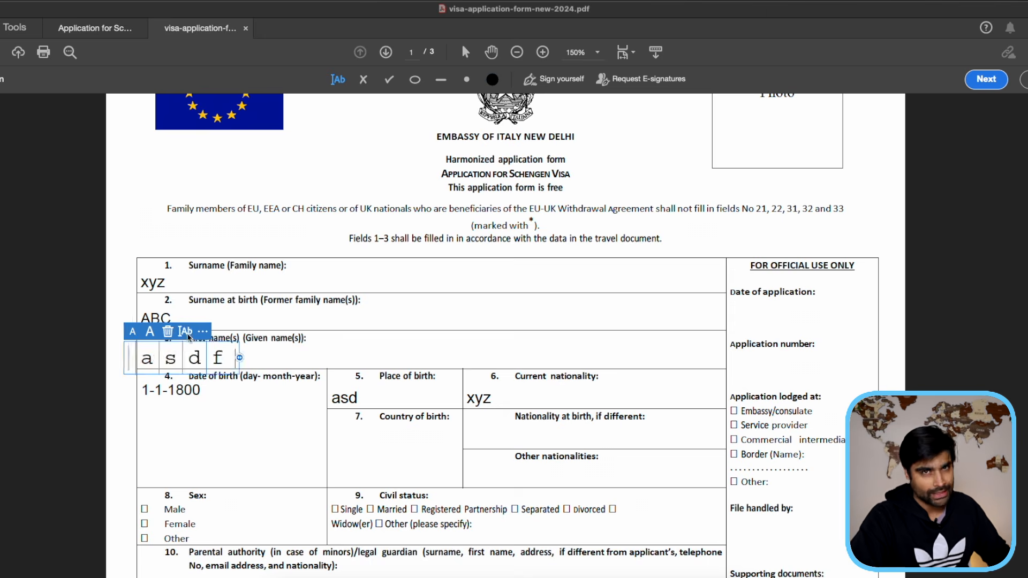
click(184, 331)
- Cycle the First name(s) entry through the other mark types, including an enlarged check mark, and finish with a filled dot
click(210, 331)
click(141, 331)
click(180, 328)
click(144, 327)
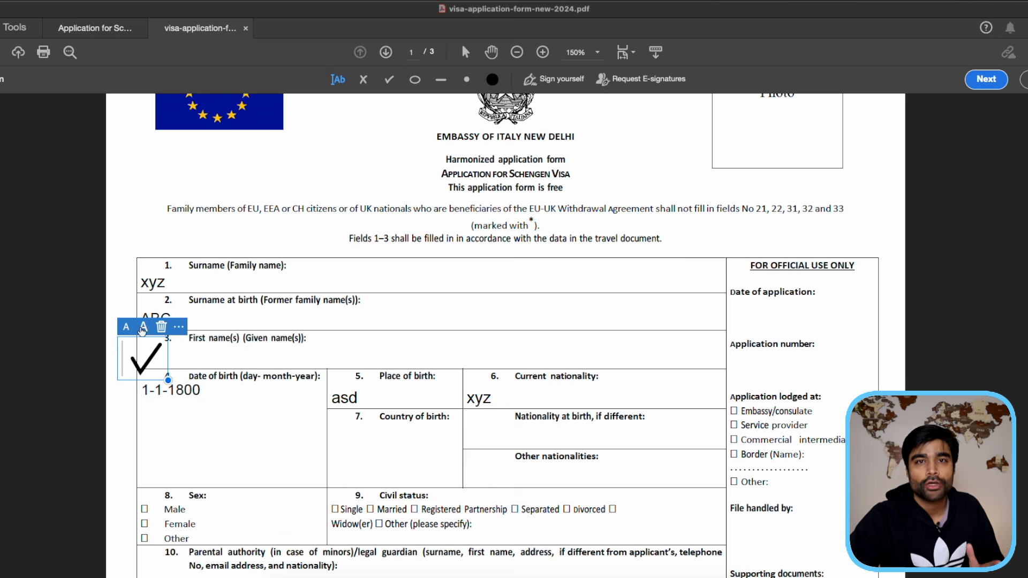
click(179, 328)
click(180, 328)
click(181, 331)
click(196, 327)
click(179, 328)
click(214, 327)
click(217, 333)
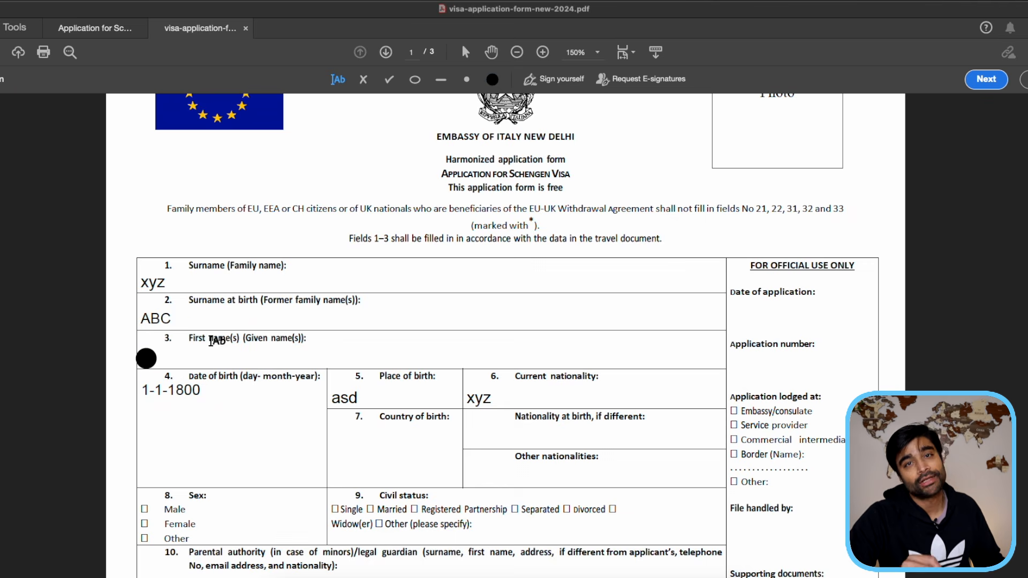
- Delete the filled dot from the First name(s) field and close the Italian form visa-application-form-new-2024.pdf
click(149, 357)
key(Delete)
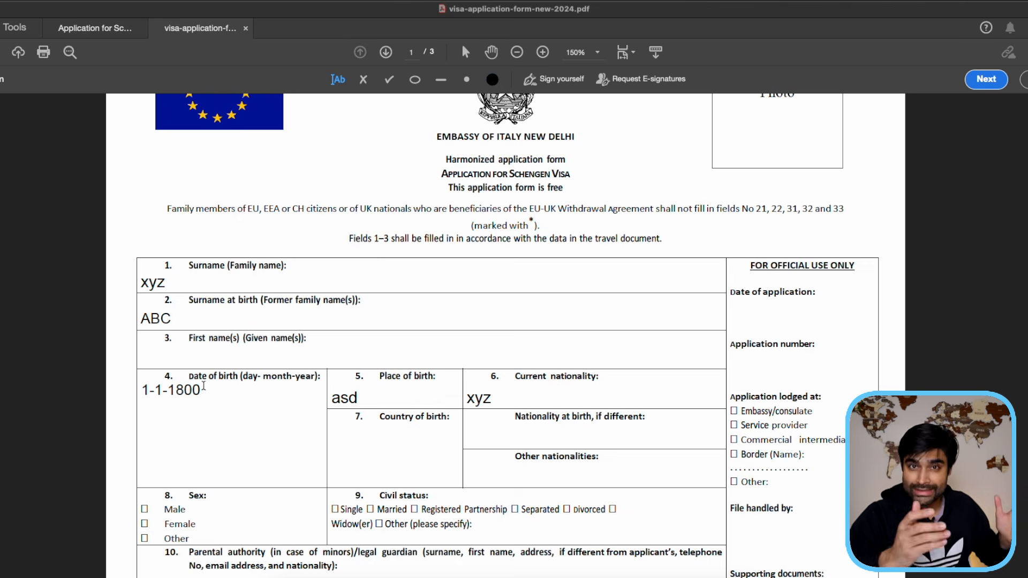
key(super+w)
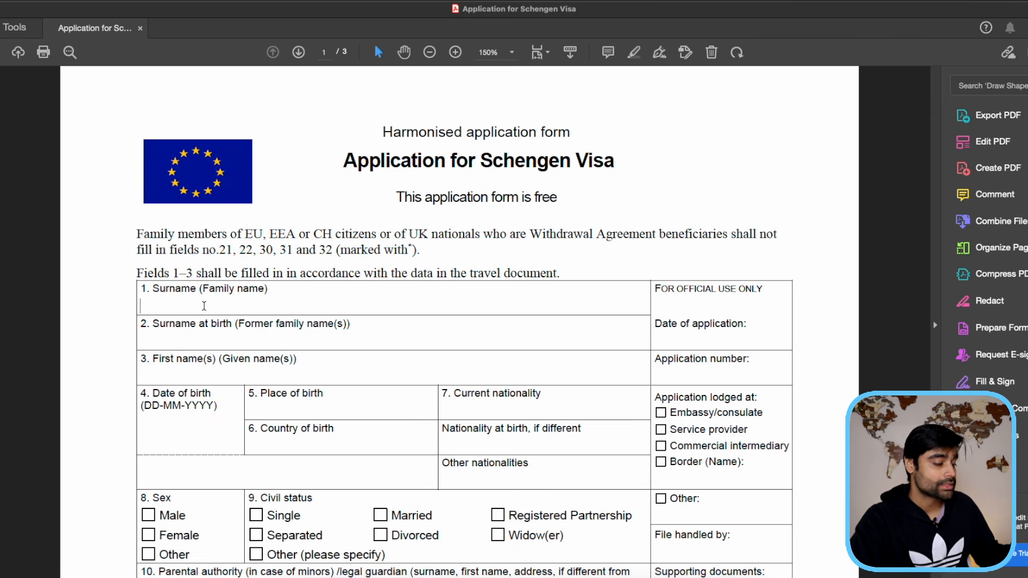
- Enter xyz for Surname and abc for First name(s) on the fillable Schengen application form
text(xyz)
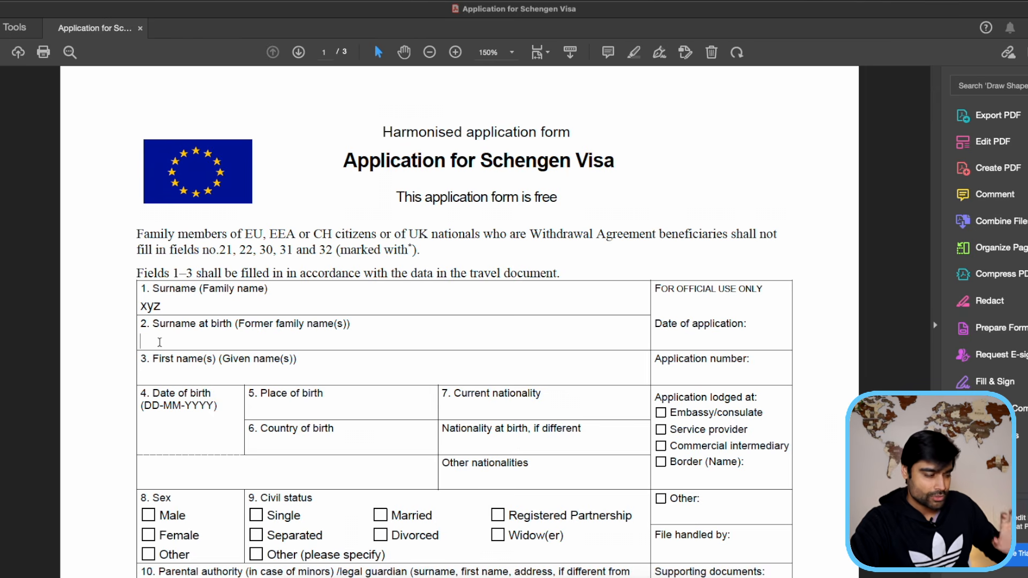
click(161, 307)
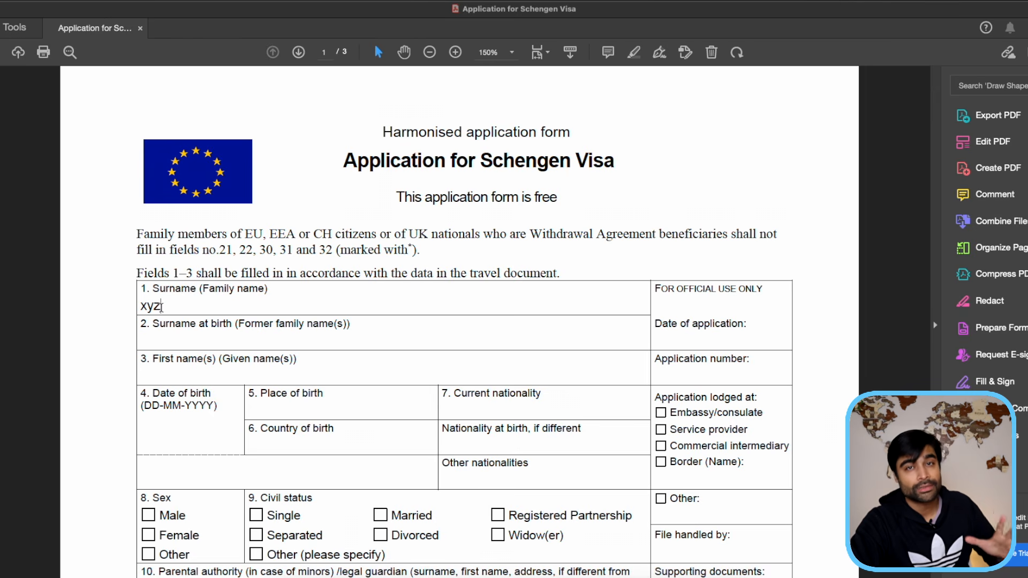
drag(161, 307, 138, 307)
click(204, 307)
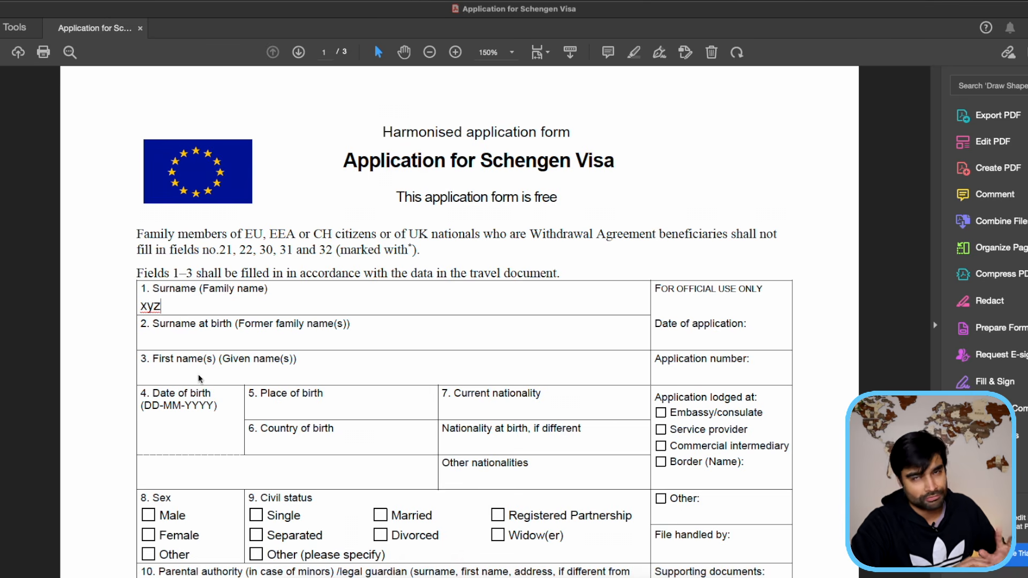
click(179, 378)
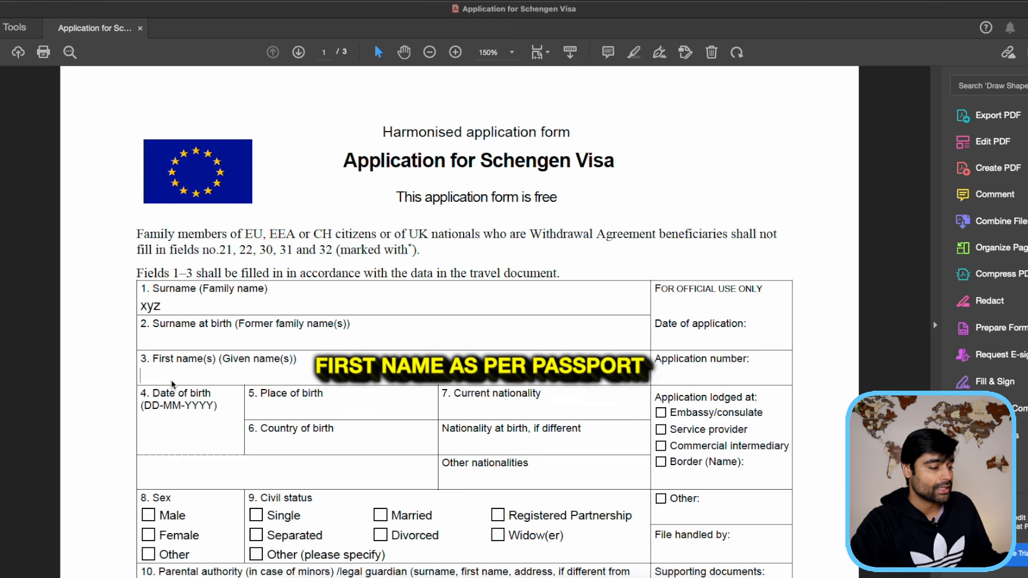
text(abc)
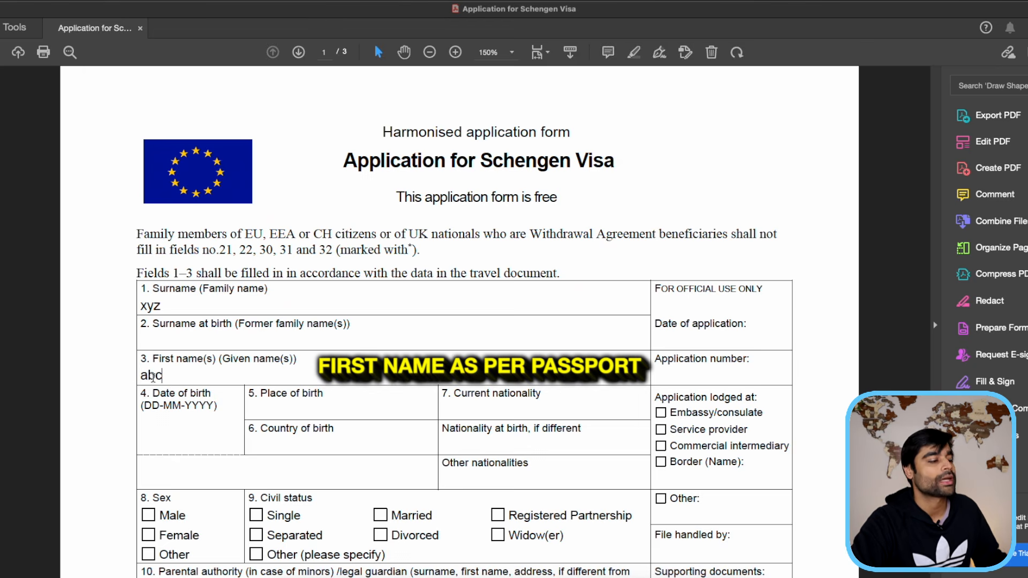
- Fill in the date of birth, qwe as the place of birth, and IND as both current nationality and country of birth
click(165, 417)
text(00-00-0000)
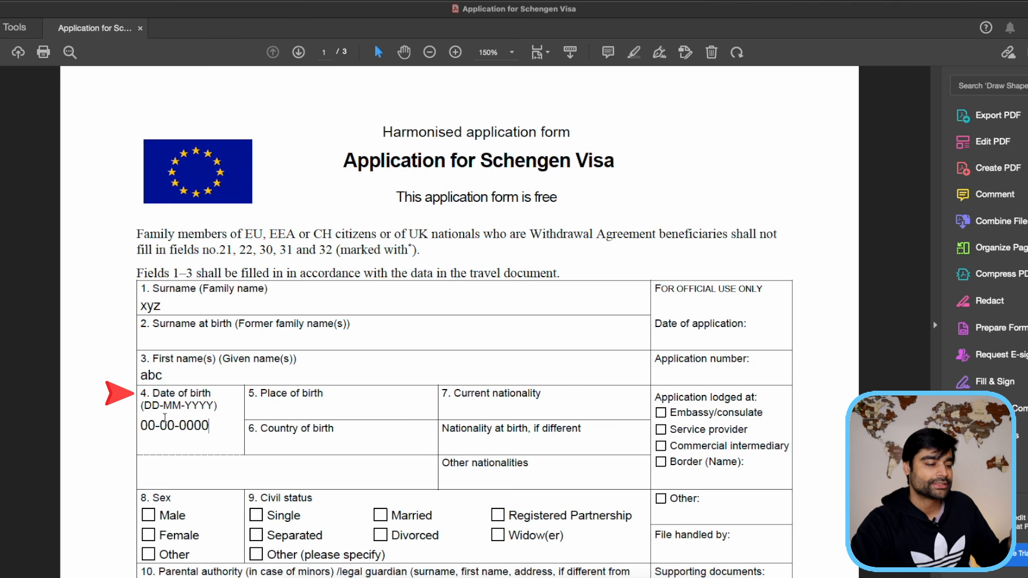
key(Tab)
text(qwe)
key(Tab)
text(IND)
click(328, 446)
text(IND)
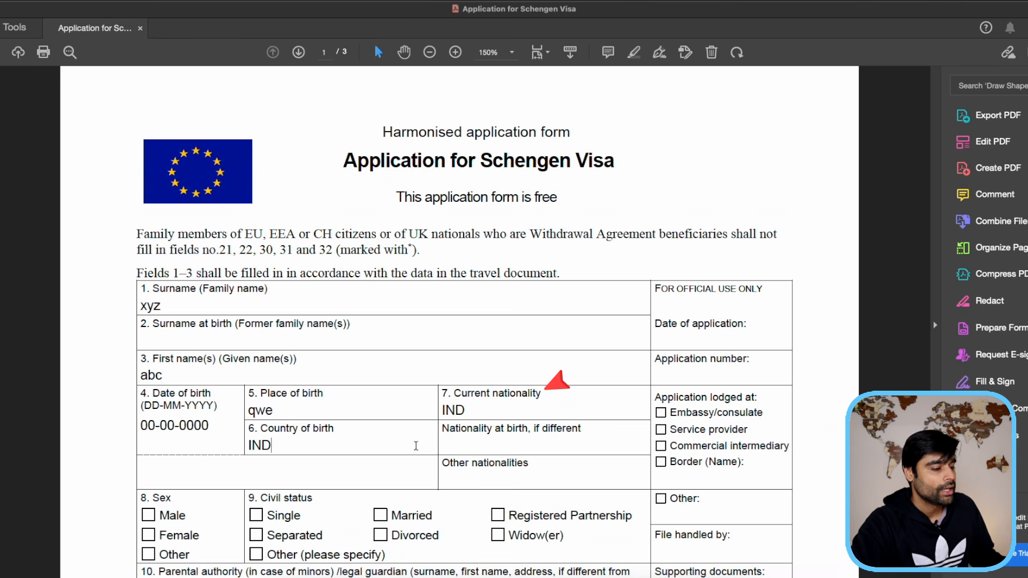
click(541, 478)
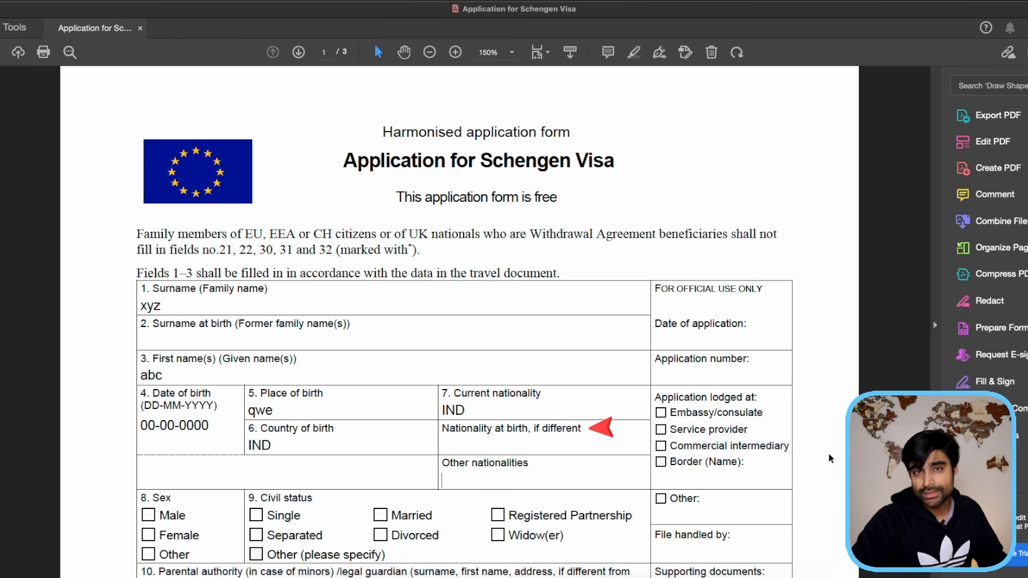
- Mark the sex as Male and the civil status as Married, and enter N/A for parental authority
scroll(829, 456, down, 5)
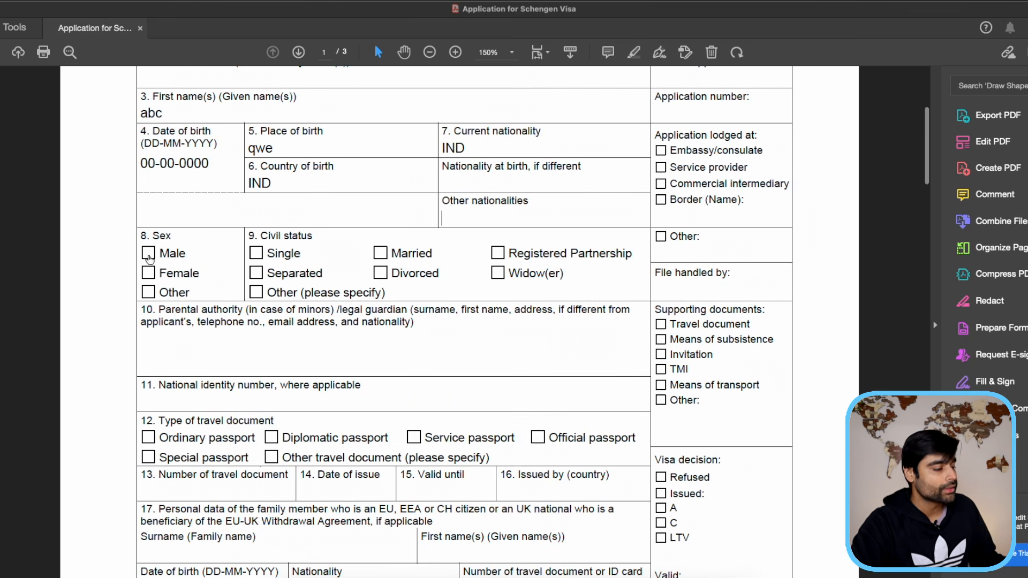
click(149, 254)
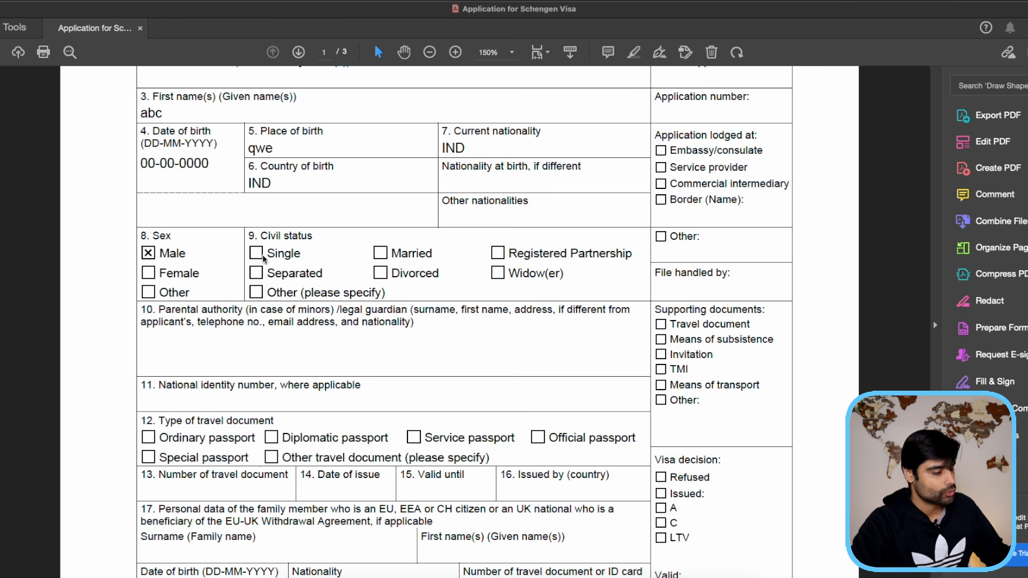
click(380, 253)
click(190, 339)
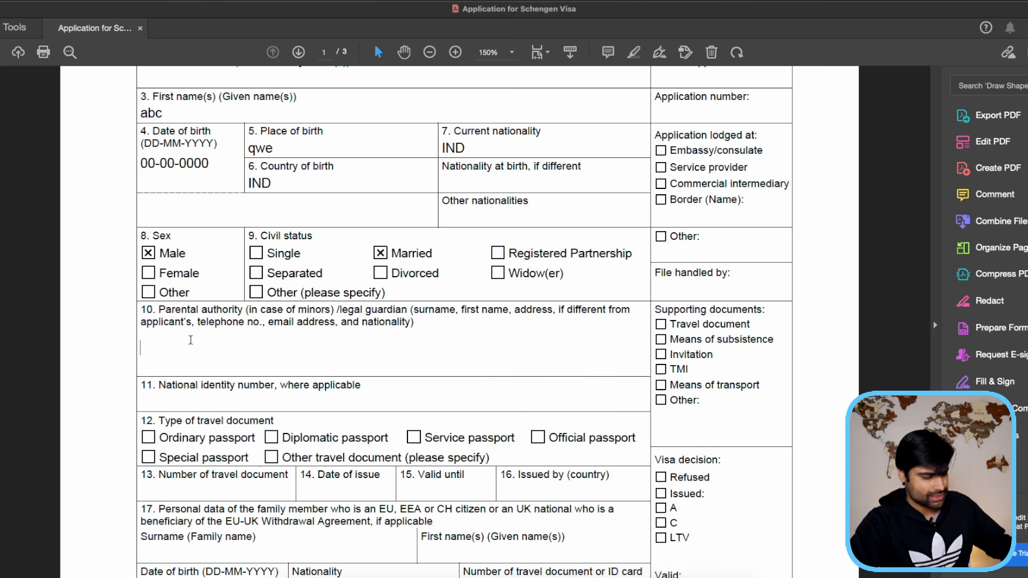
text(N/A)
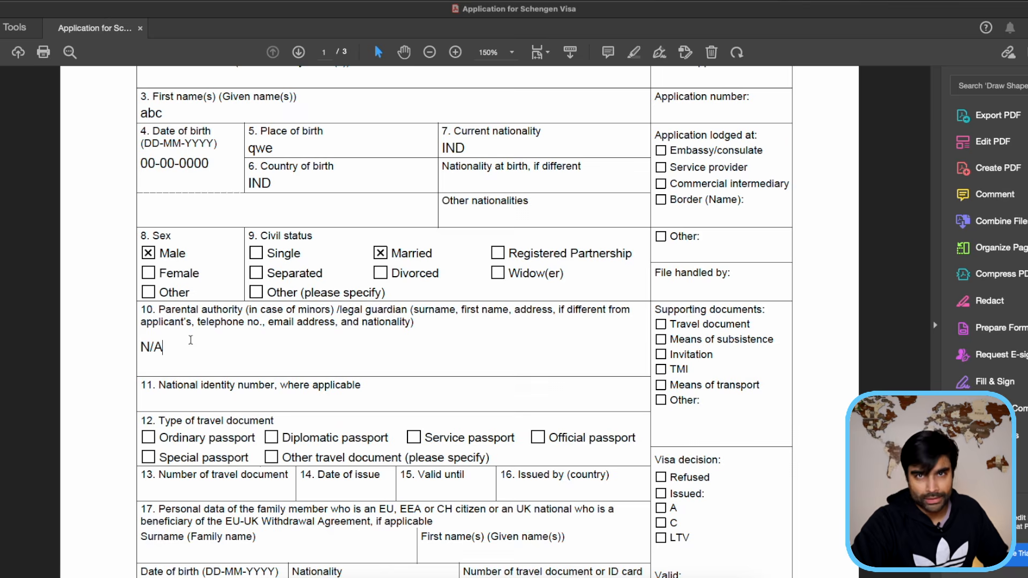
- Mark Ordinary passport as the type of travel document and fill in the national identity number
scroll(737, 403, down, 3)
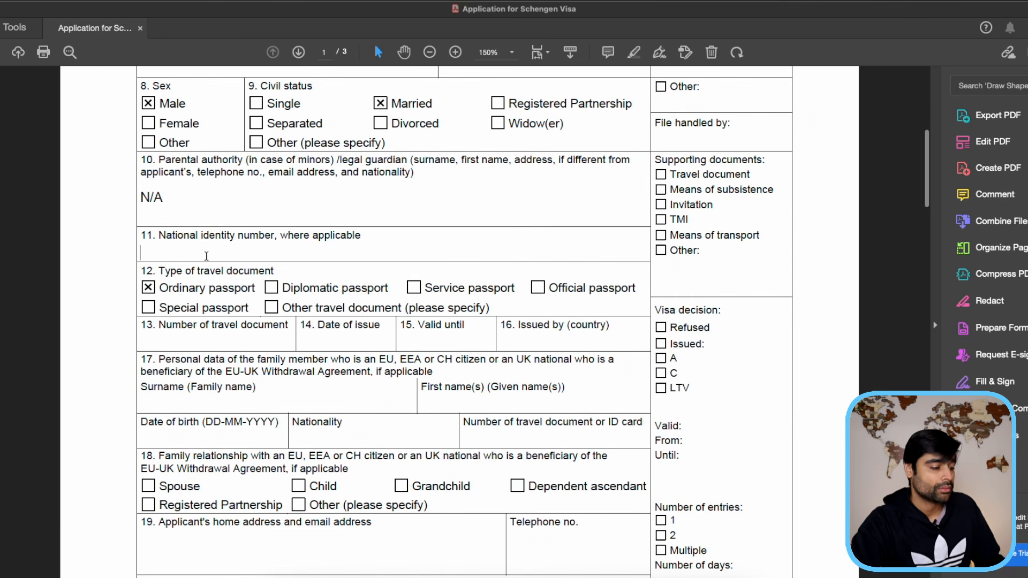
click(206, 255)
text(000)
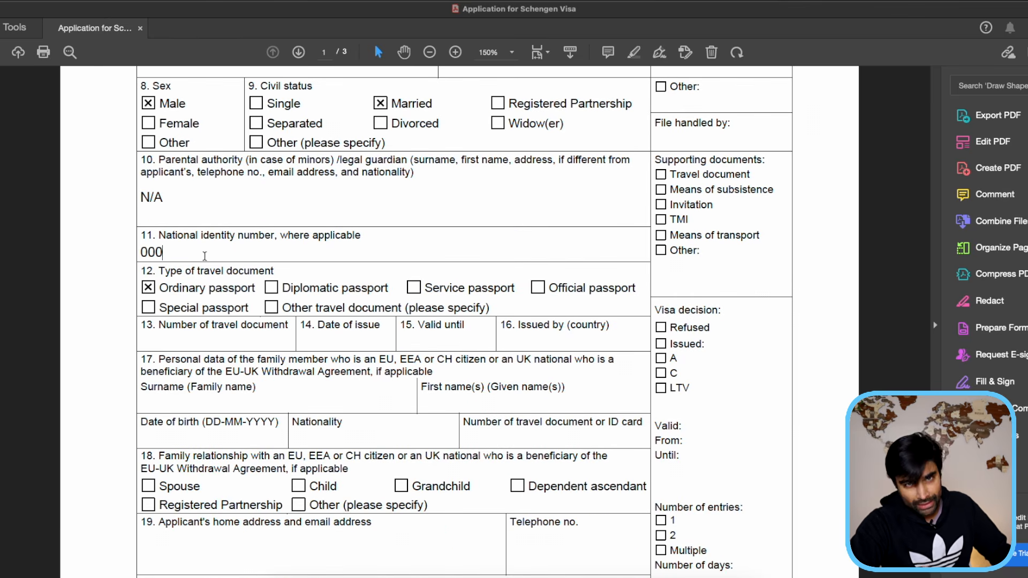
text(0 0000 0000)
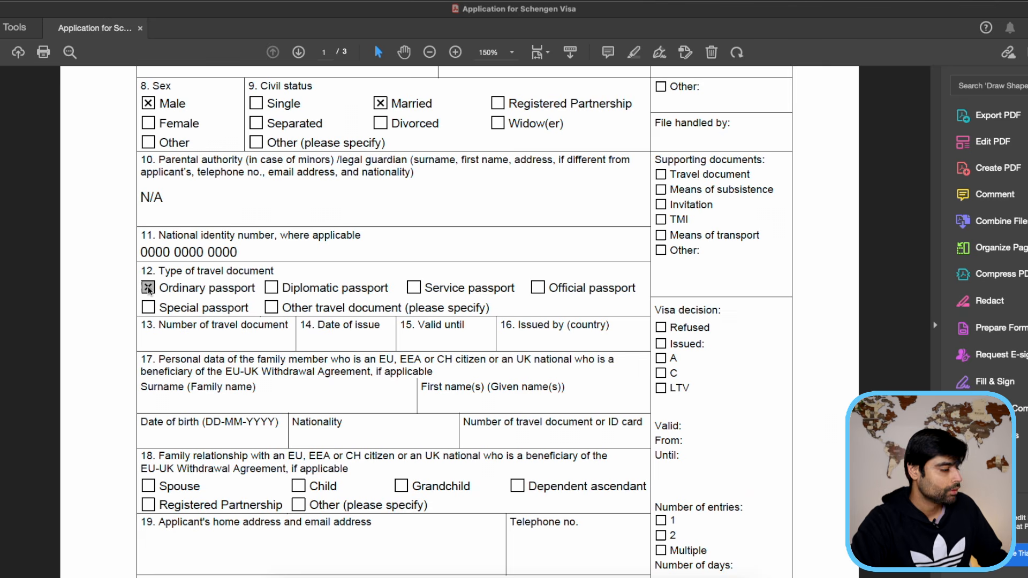
- Fill in the travel document number, set Date of issue and Valid until to 00-00-0000, and enter IND as the issuing country
click(160, 339)
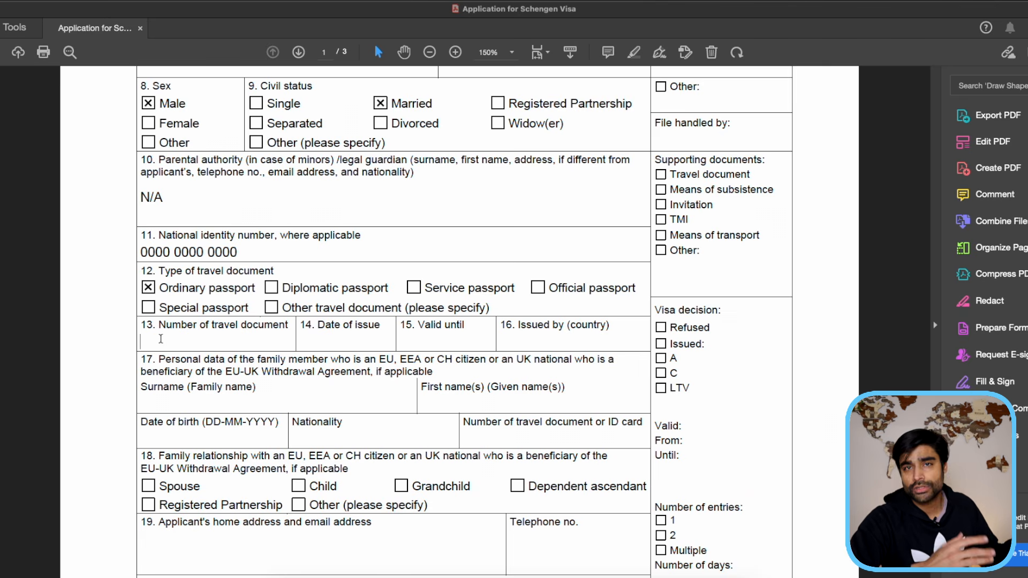
text(A000000)
click(326, 341)
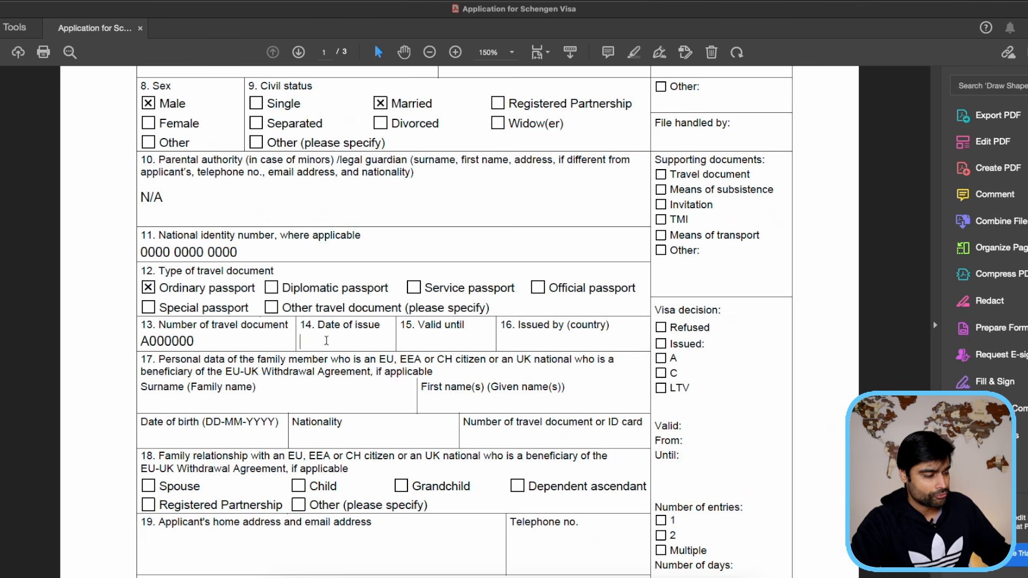
text(00-00-0000)
click(417, 340)
text(00-00-0000)
click(521, 343)
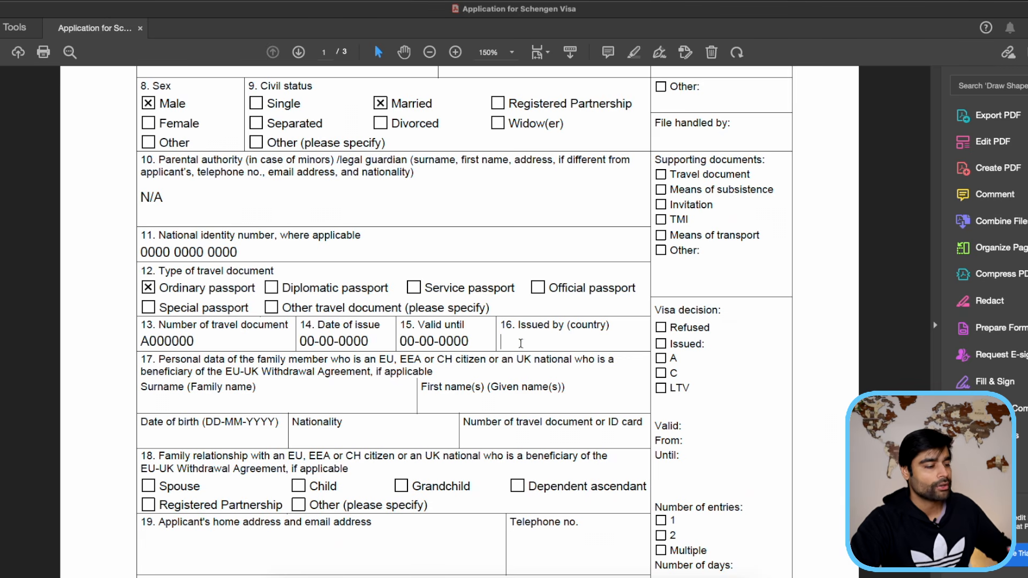
text(IND)
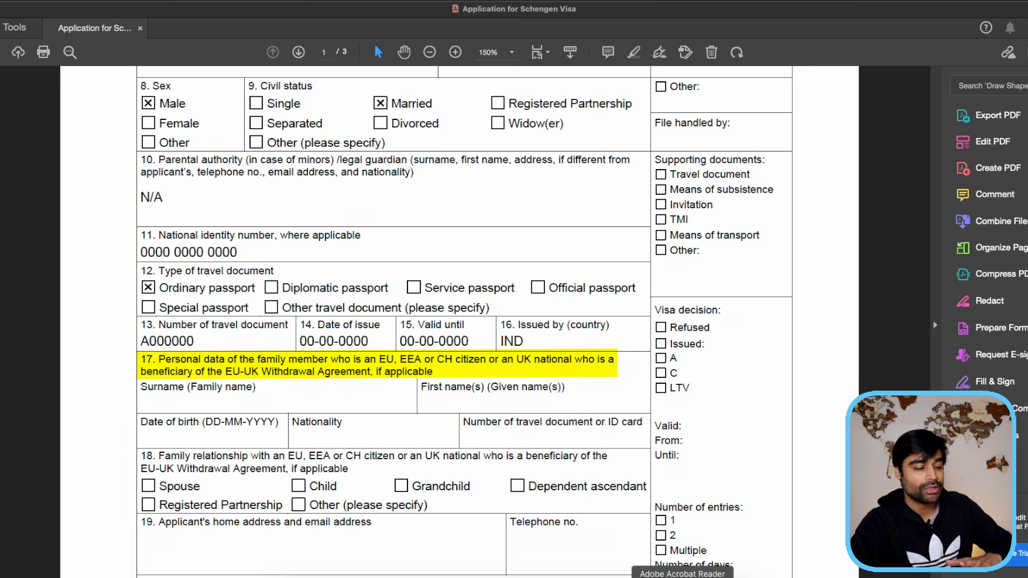
- Enter N/A for the family member's surname and date of birth in section 17 and for the Other relationship in section 18
click(268, 404)
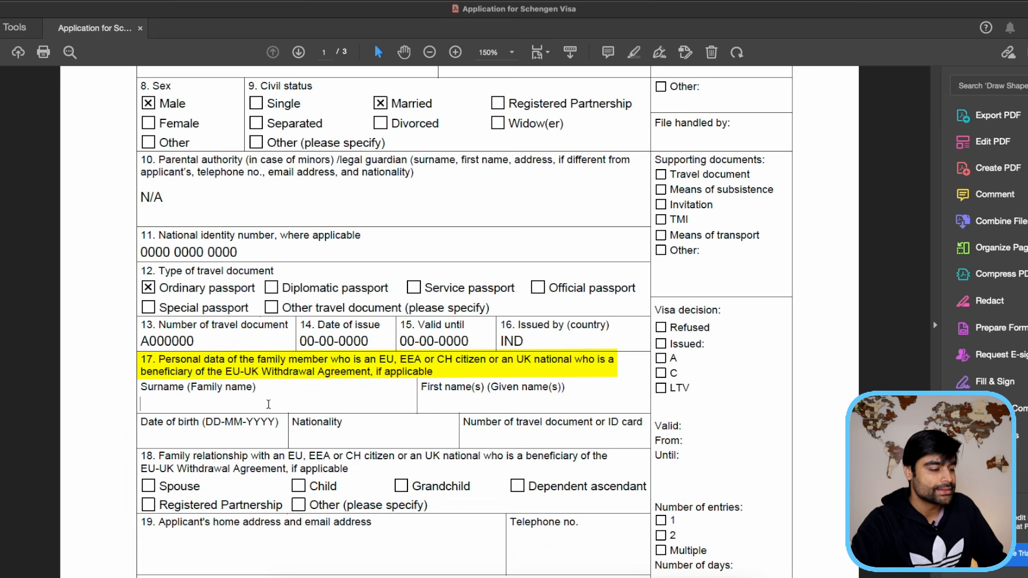
click(541, 442)
scroll(542, 444, down, 2)
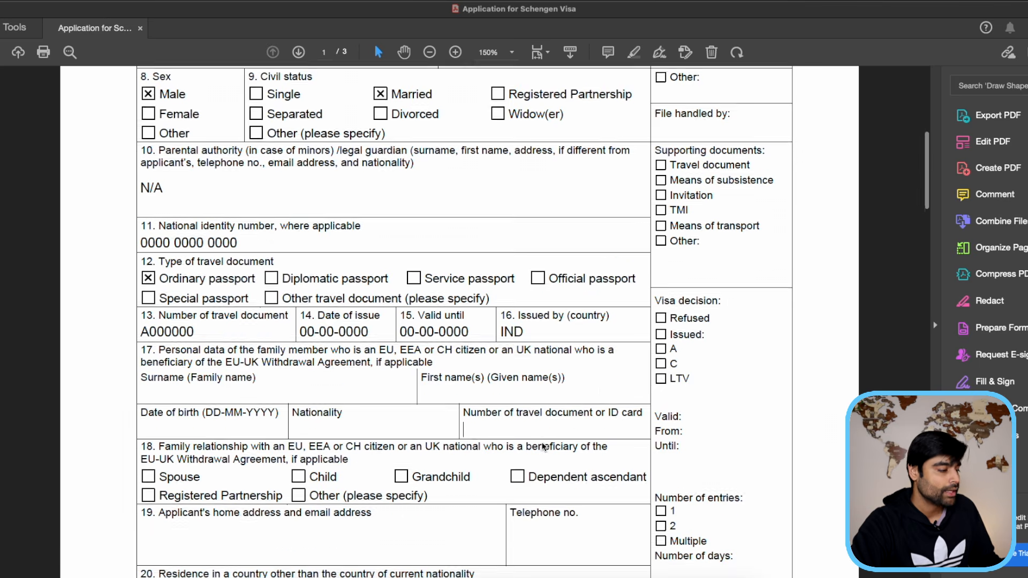
scroll(542, 446, down, 1)
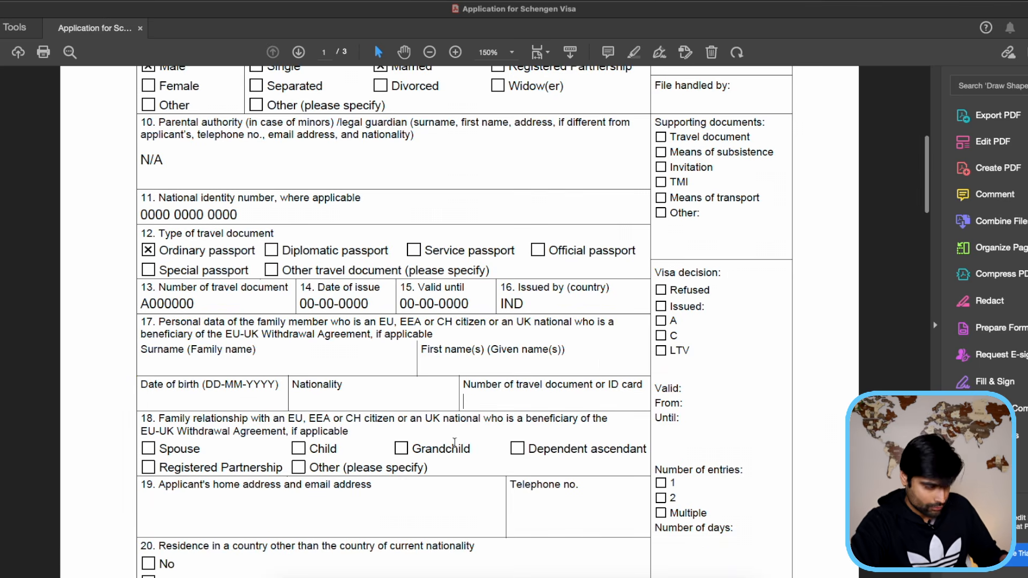
click(258, 365)
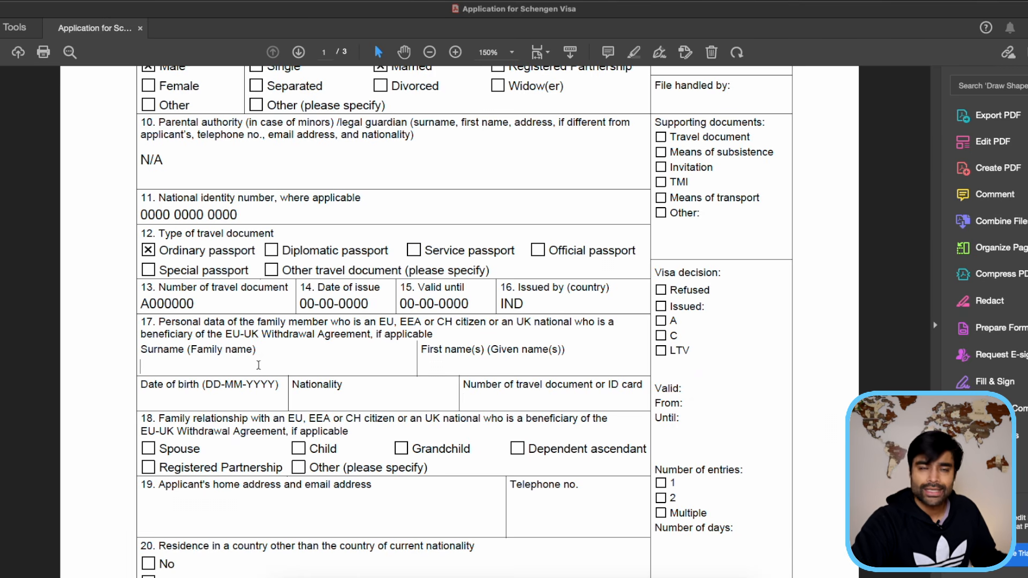
text(N/A)
click(217, 404)
text(N/A)
click(445, 467)
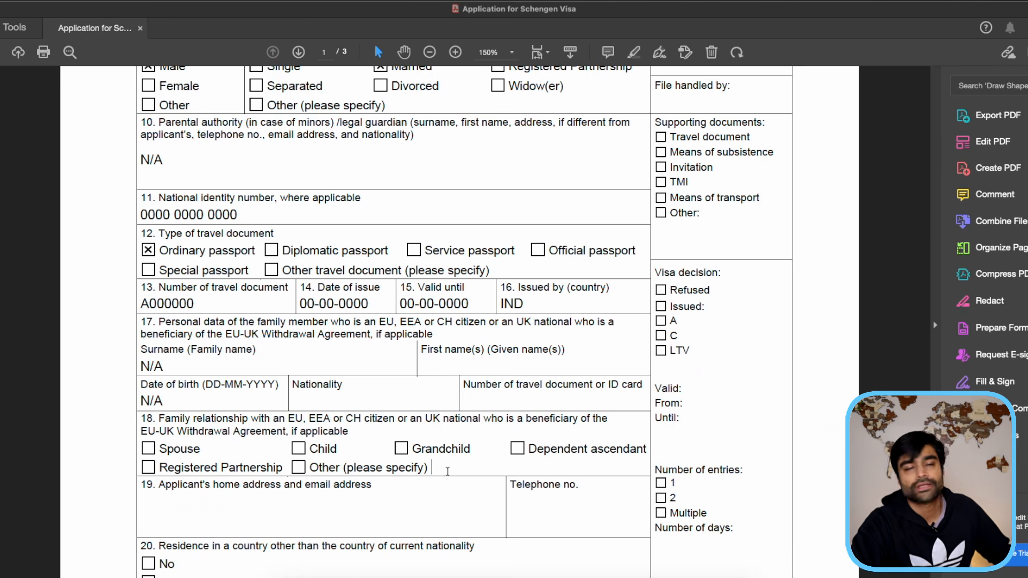
text(N/A)
- Fill in the applicant's home address in section 19 with street, city, province/state, postal code and country
scroll(102, 458, down, 1)
scroll(102, 458, down, 3)
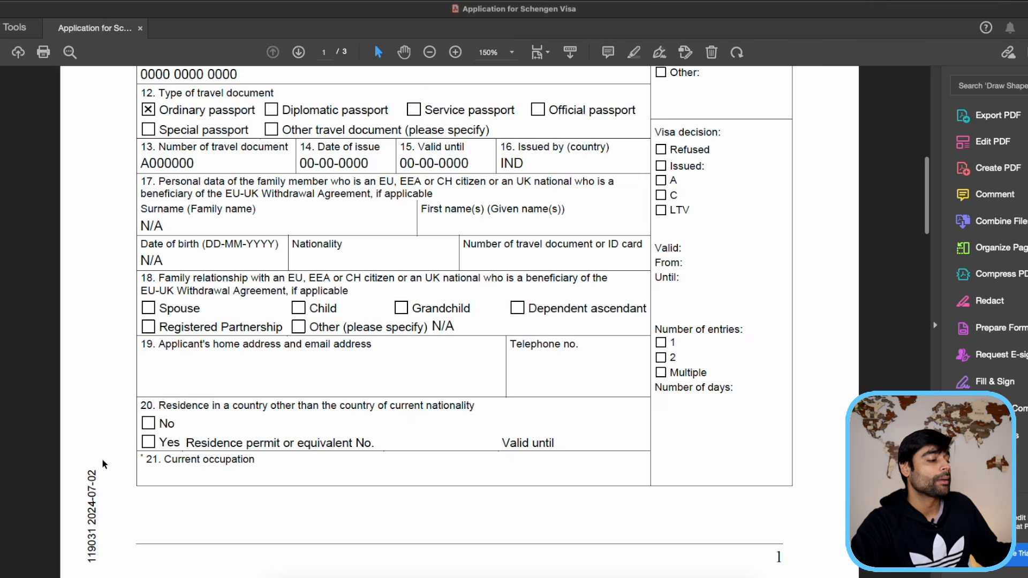
click(164, 363)
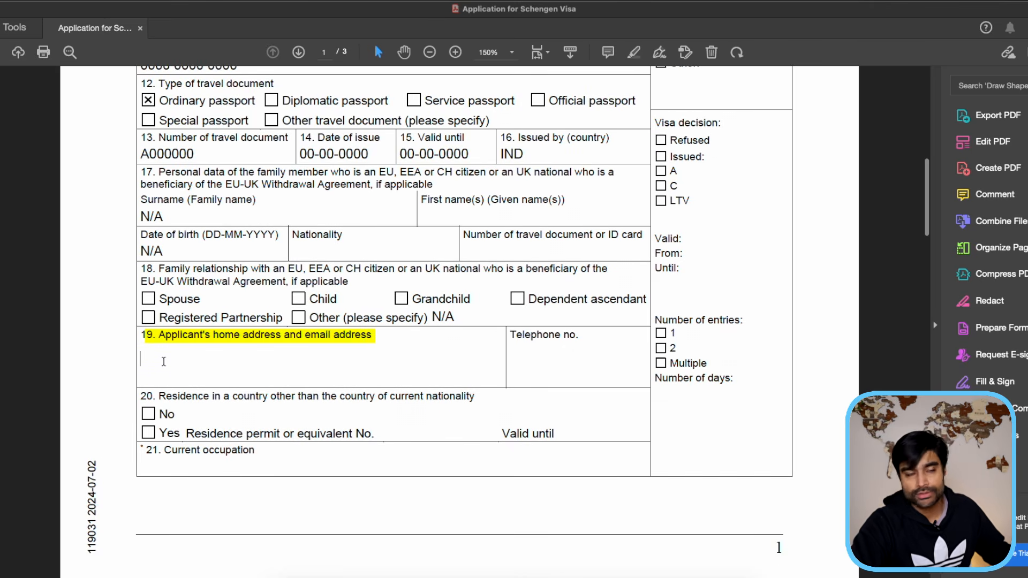
text(12)
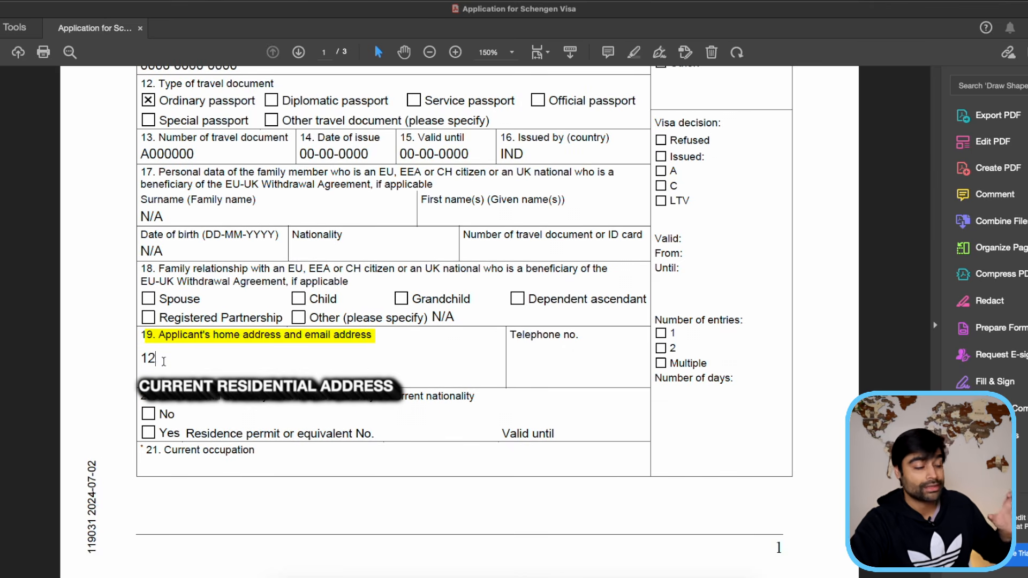
text(3 ABC St, Cit)
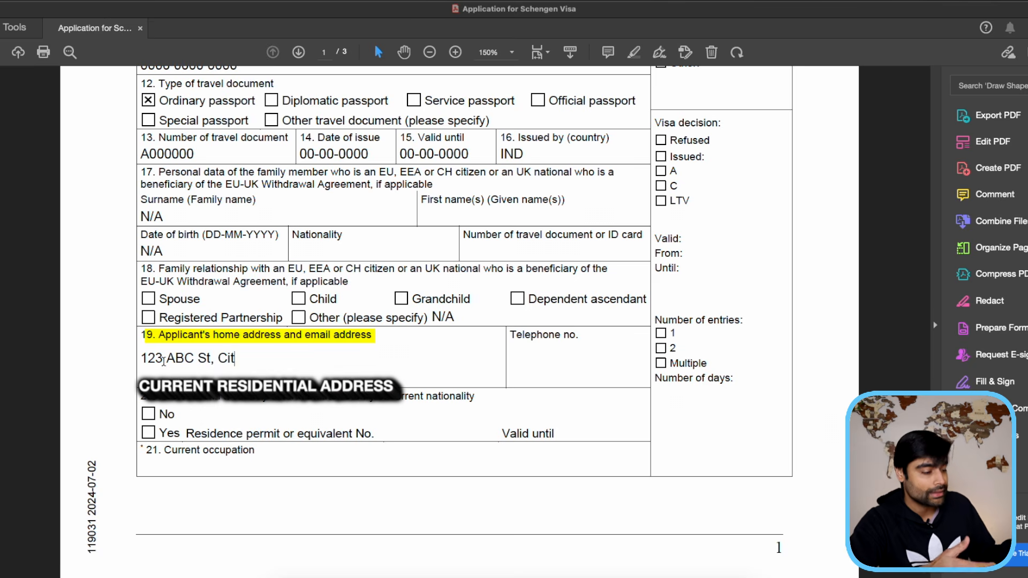
text(y, Province/sta)
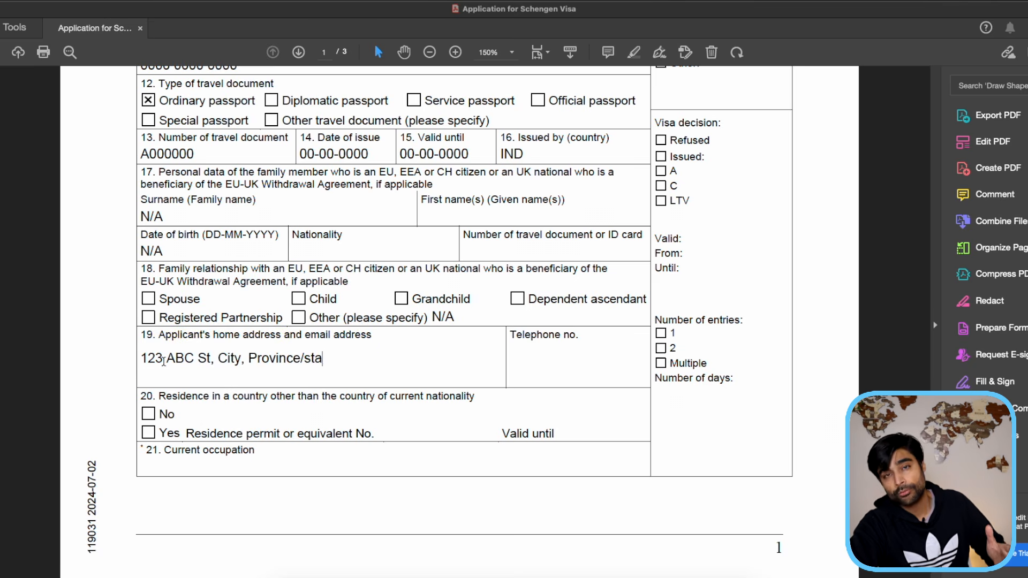
text(te, postal code)
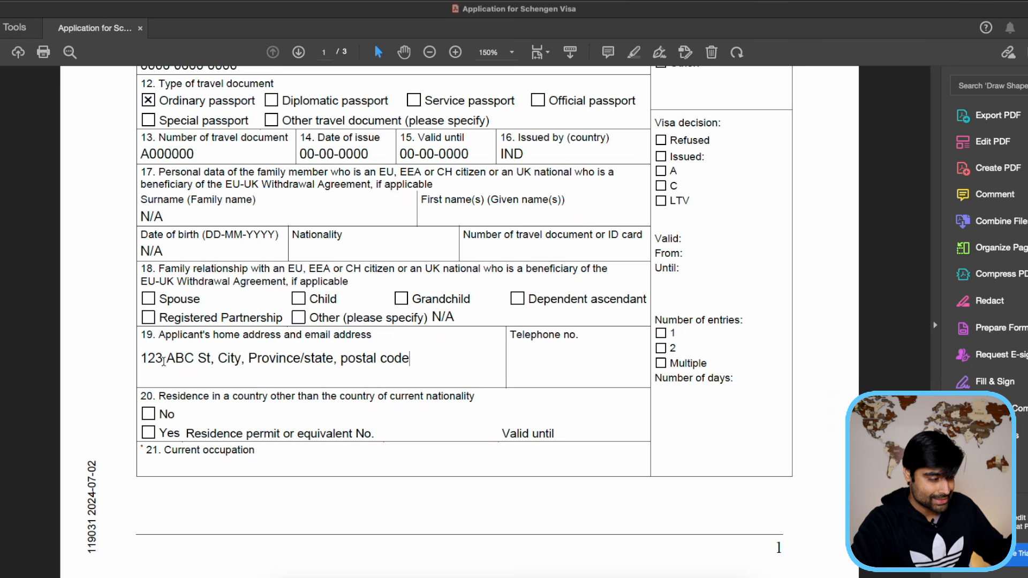
text(, country)
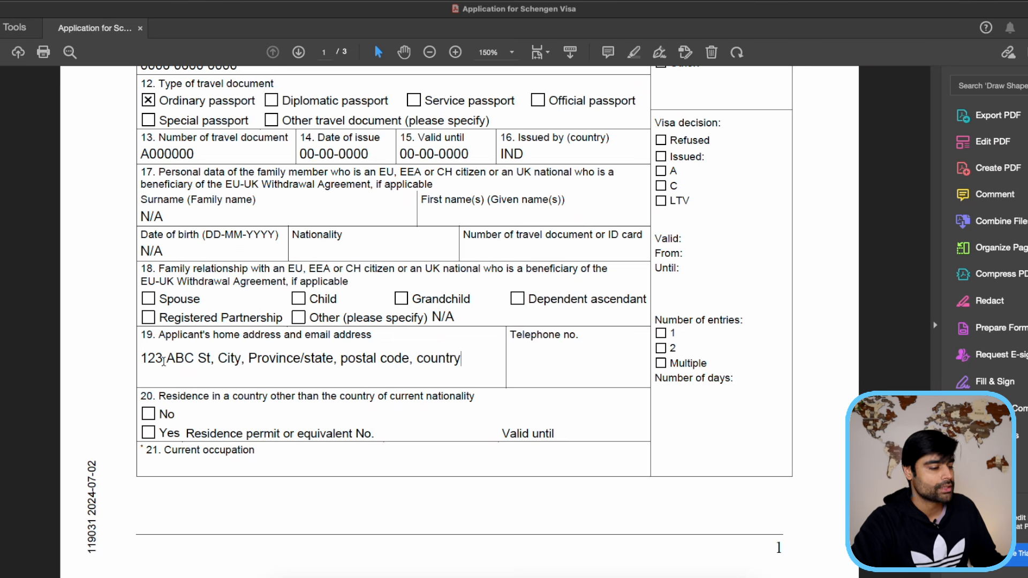
- Fill in the applicant's telephone number in section 19 and add the e-mail address on a new line below the home address
click(574, 360)
text(1234567896)
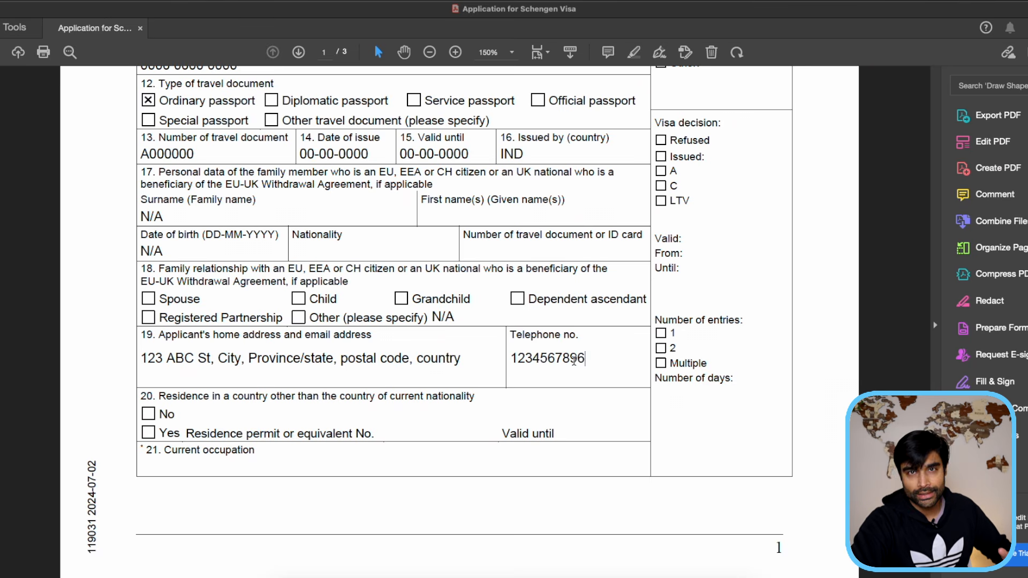
click(463, 360)
key(Return)
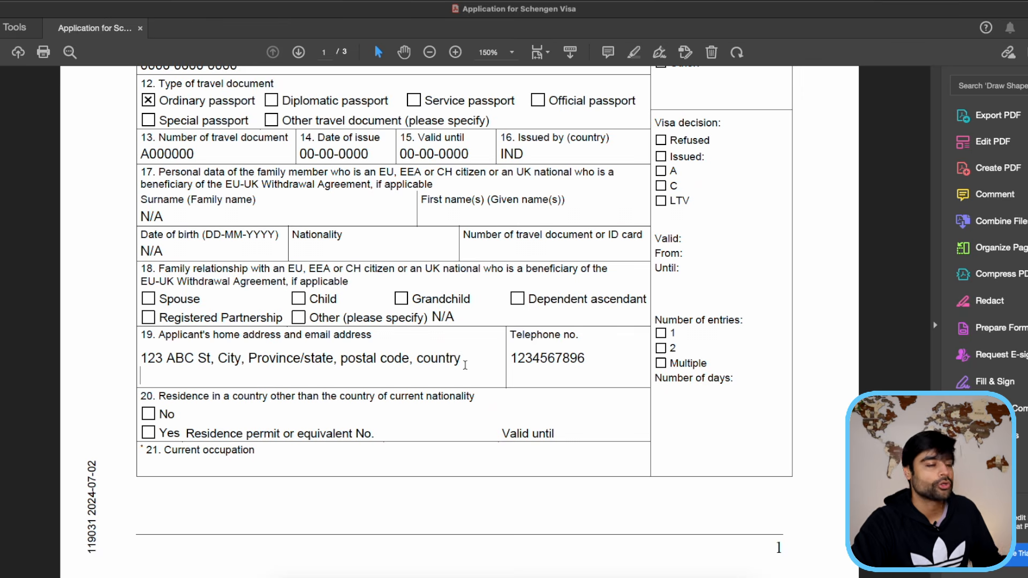
text(xyz@gmail.com)
- Mark No for residence in a country other than the country of current nationality in section 20
scroll(742, 385, down, 1)
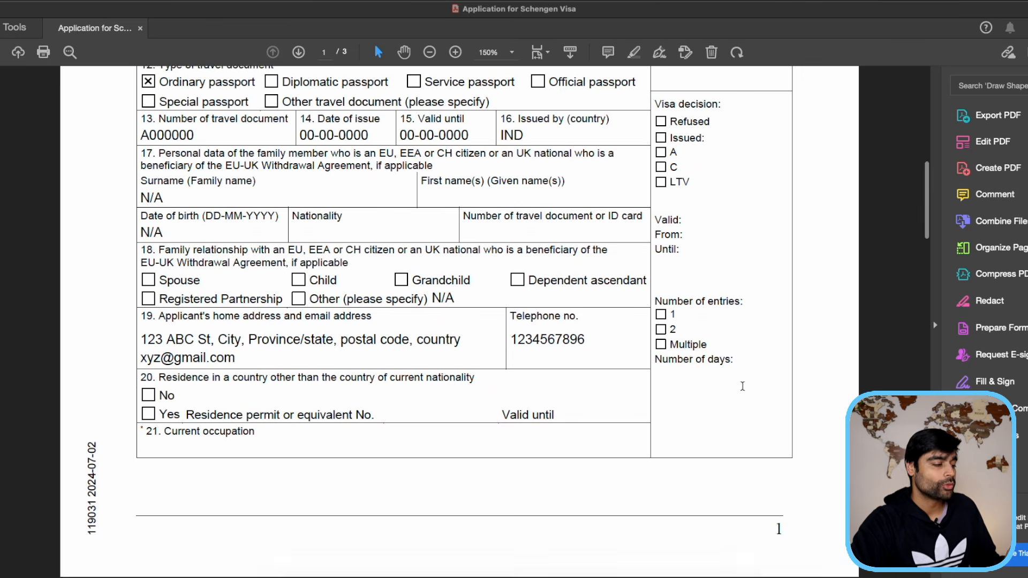
scroll(742, 386, down, 3)
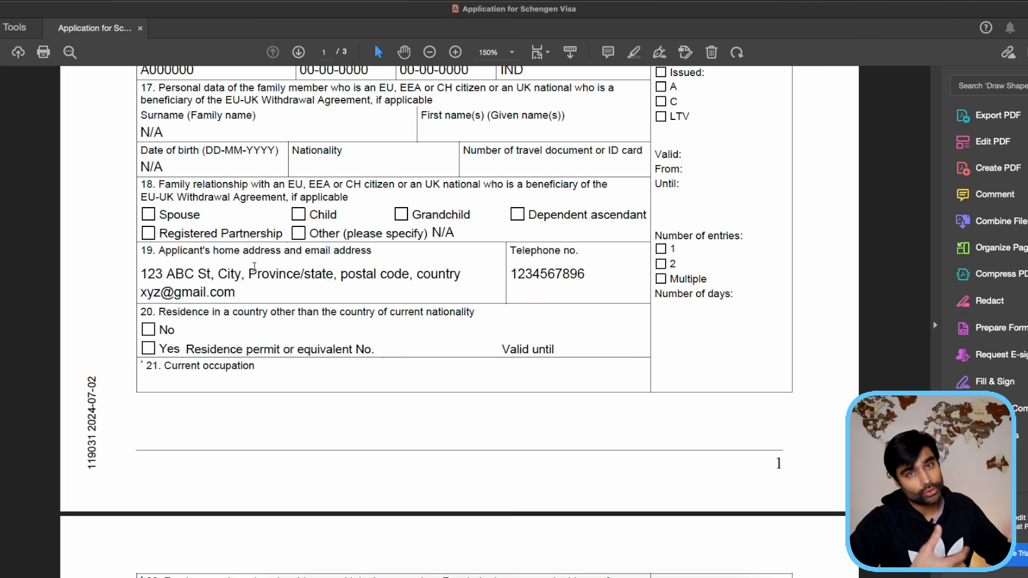
click(149, 329)
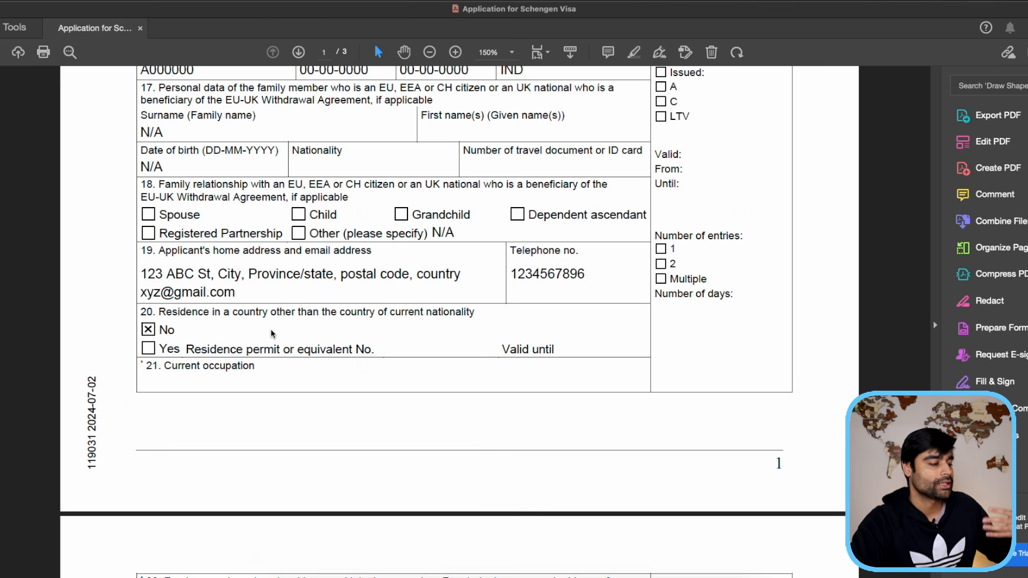
- Mark Yes in section 20, fill in the residence permit number, and set its Valid until date to 00-00-0000
click(149, 349)
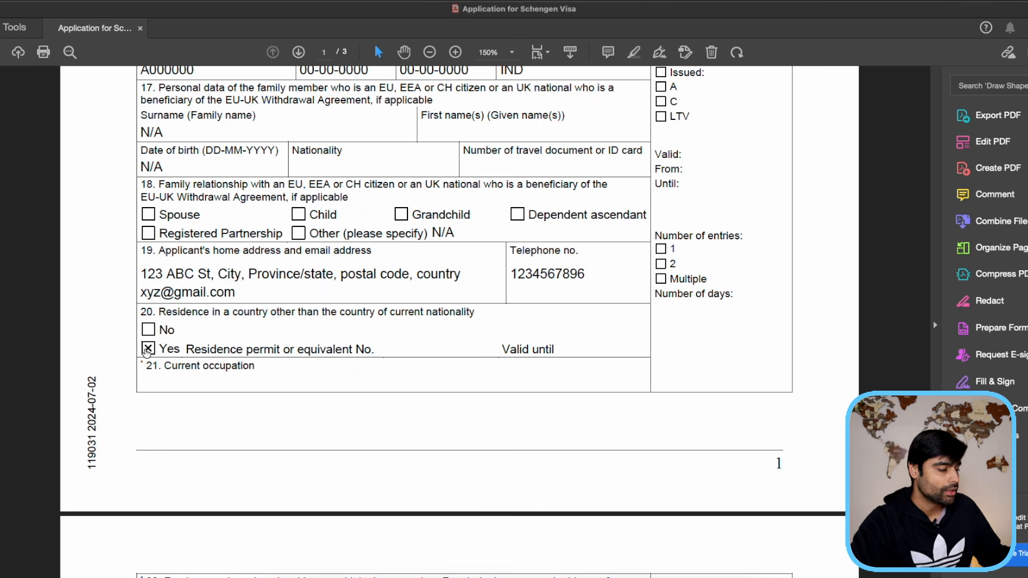
click(377, 348)
text(A1234567)
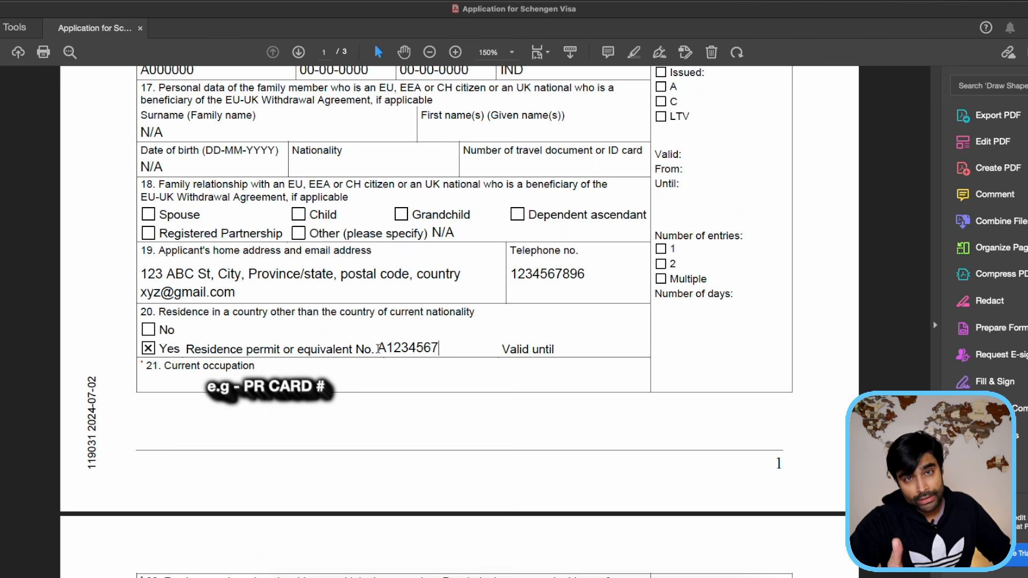
key(Tab)
text(00-00-0000)
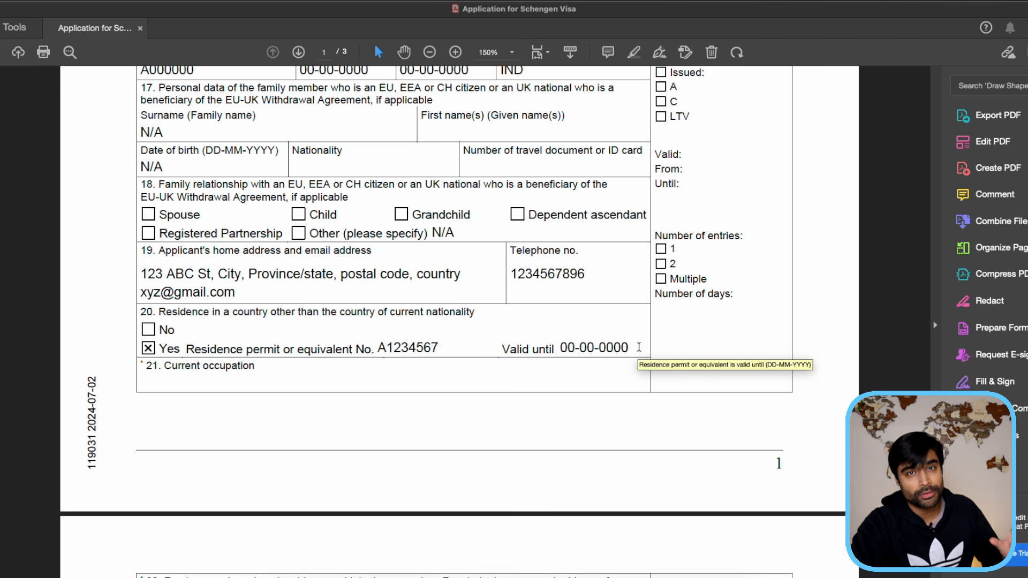
- Clear the residence permit number and Valid until date in section 20 and mark No instead
drag(631, 347, 550, 344)
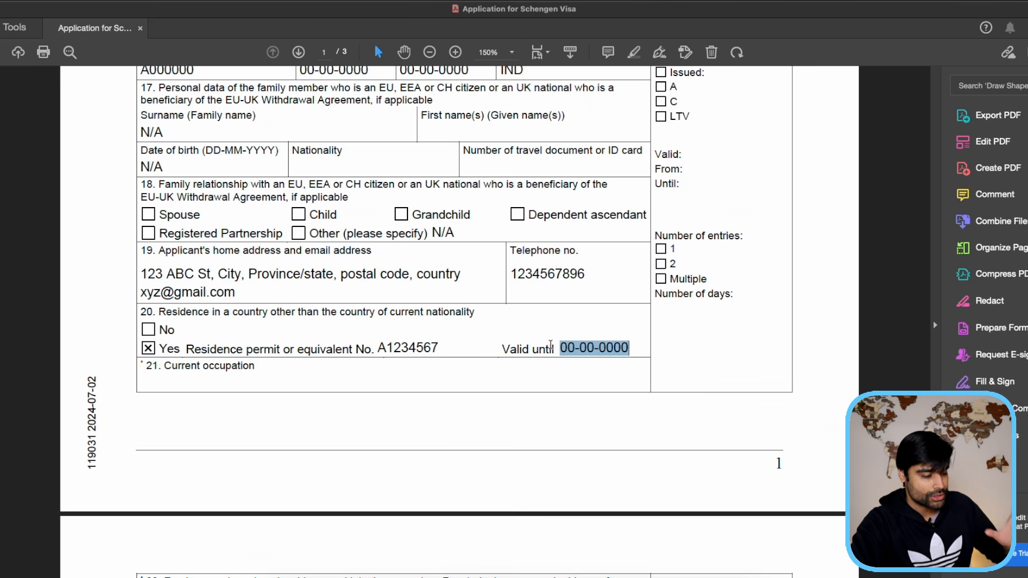
key(BackSpace)
double_click(437, 347)
key(BackSpace)
click(149, 329)
- Enter System Analyst as the current occupation in section 21, then replace it with Unemployed
click(239, 384)
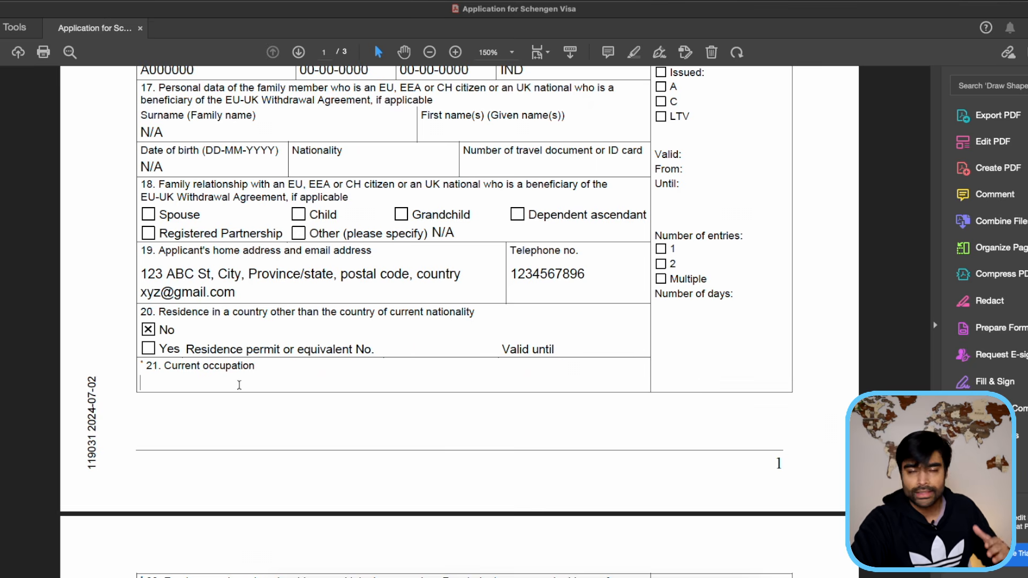
scroll(239, 385, down, 3)
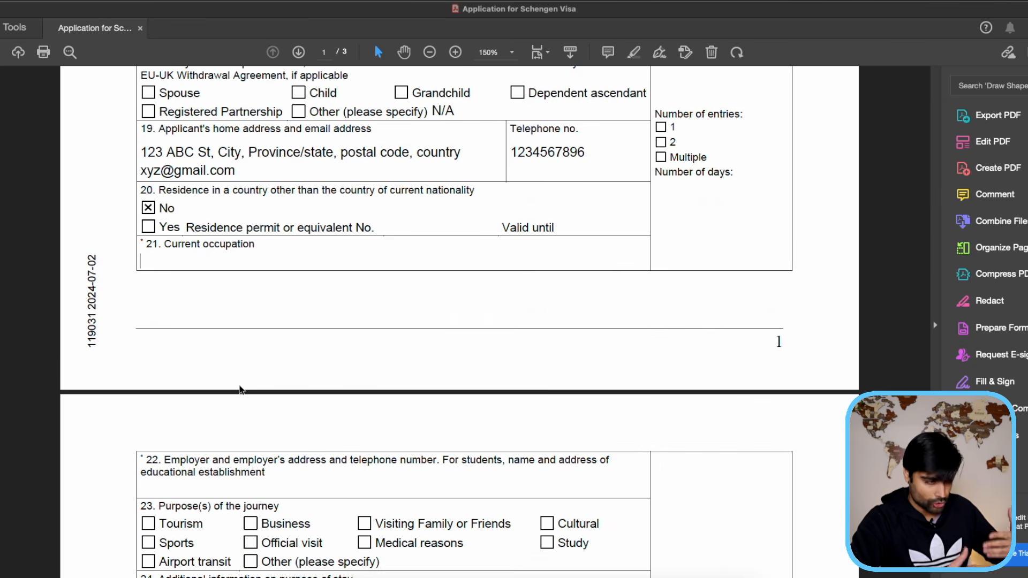
text(System Analyst)
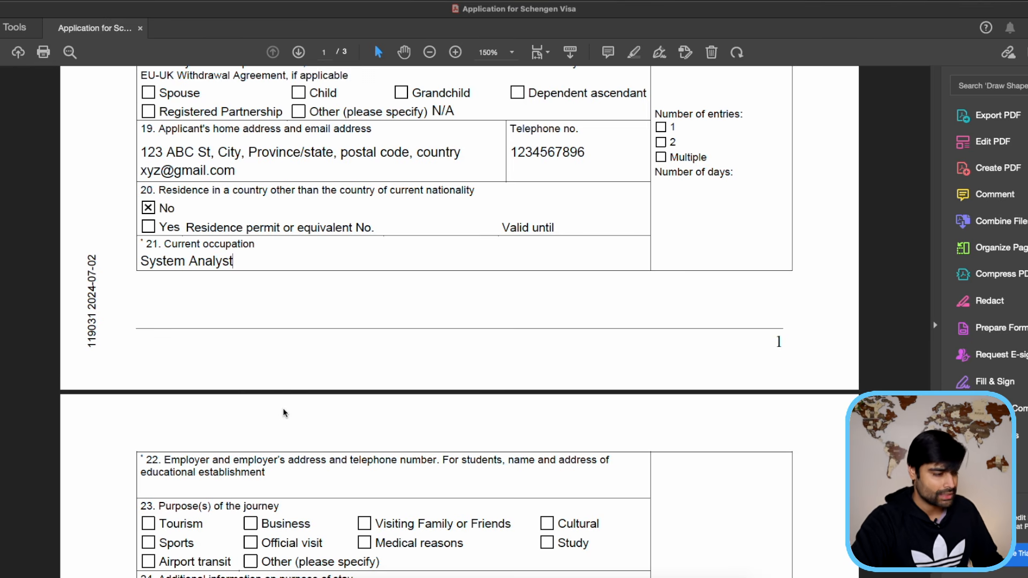
key(BackSpace)
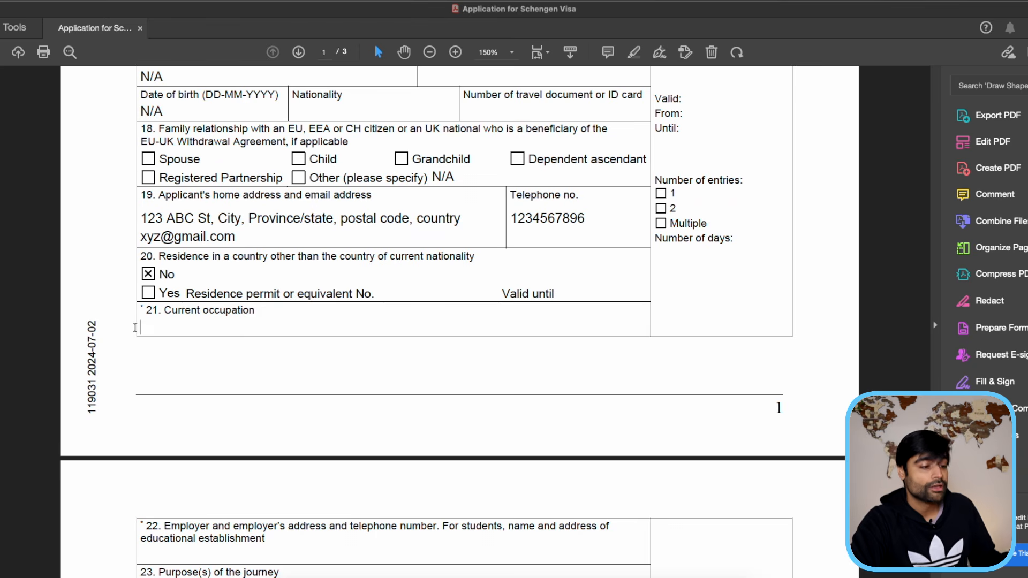
text(Unemployed)
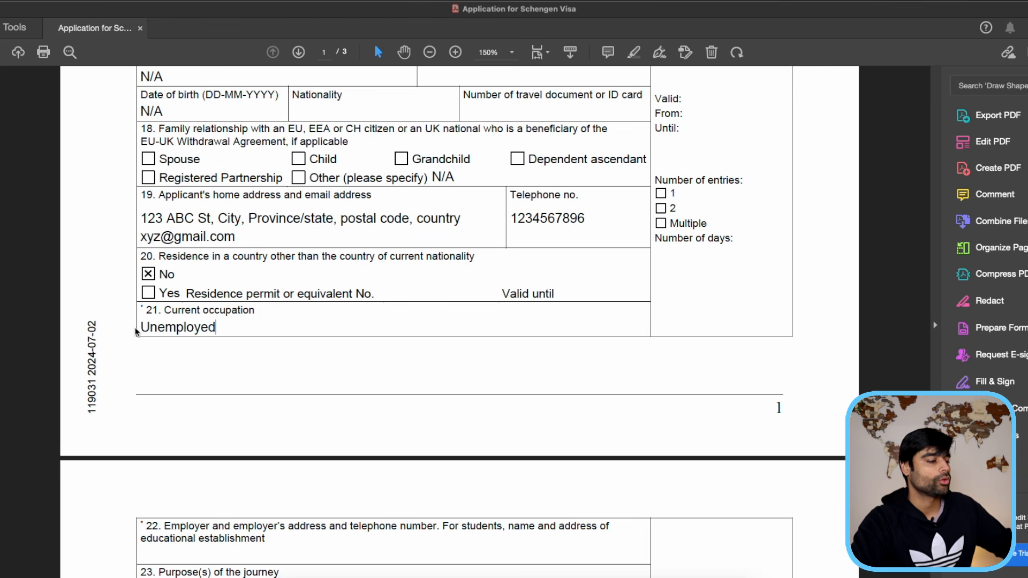
- Replace the current occupation with "Student - bachelors/masters details e.g - Masters in Computer Science"
key(ctrl+a)
text(Student - bachelors/masters degree)
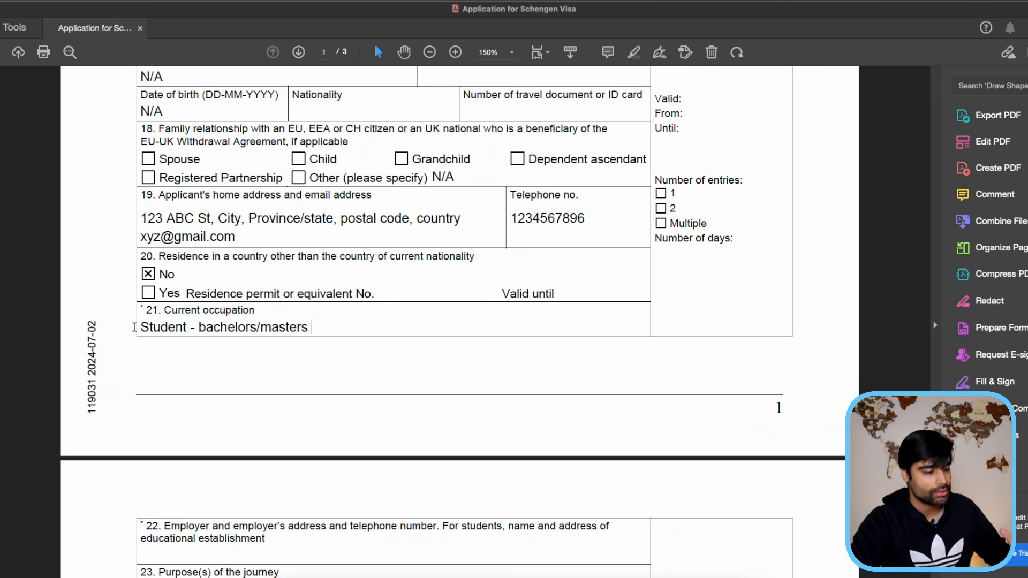
key(BackSpace)
key(BackSpace)
key(BackSpace)
key(BackSpace)
key(BackSpace)
key(BackSpace)
key(BackSpace)
text(details e.g - )
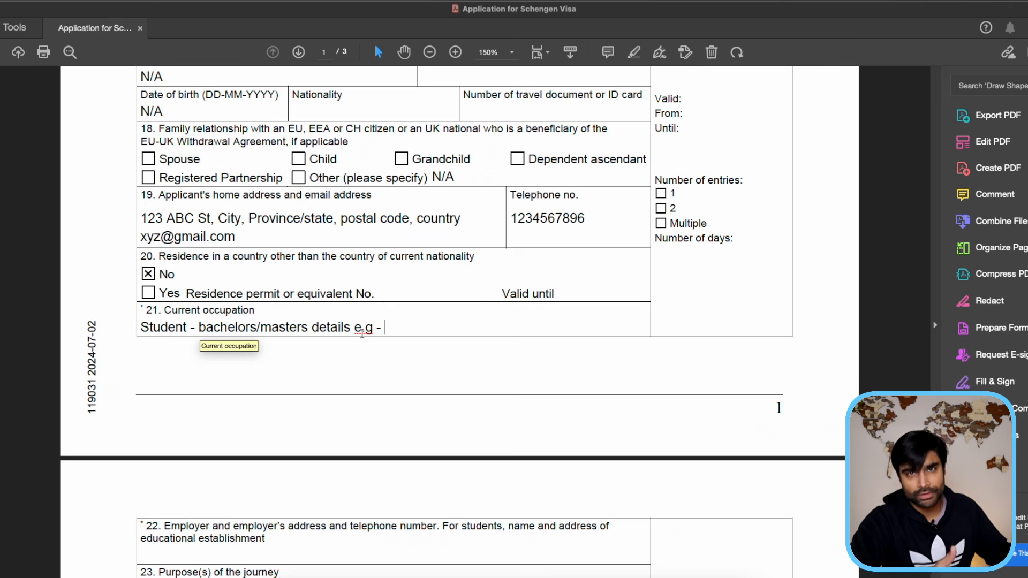
text(bachelors in Computer Science)
double_click(396, 327)
text(Masters)
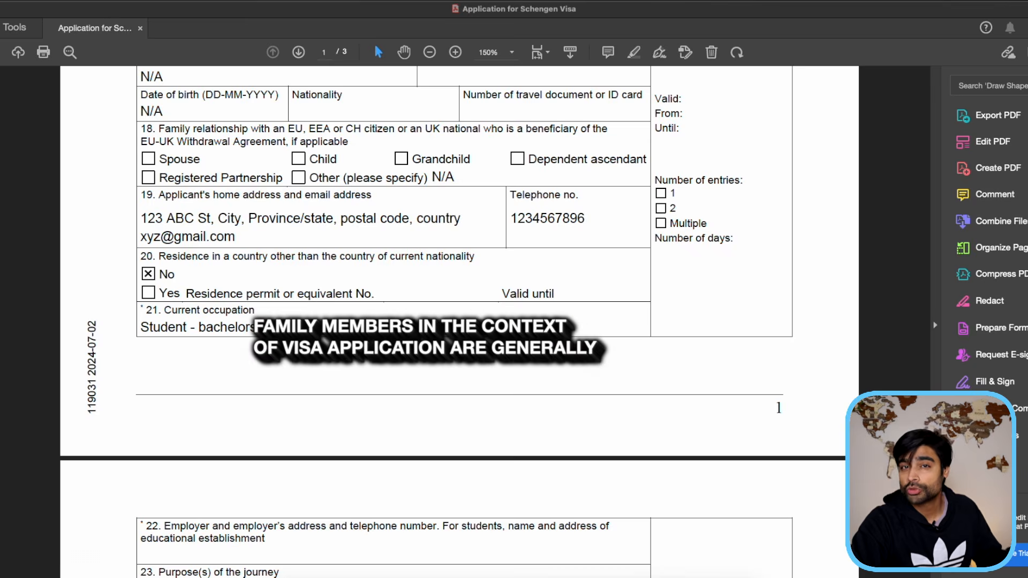
- Replace the current occupation in section 21 with System Analyst
key(ctrl+a)
text(System Analyst)
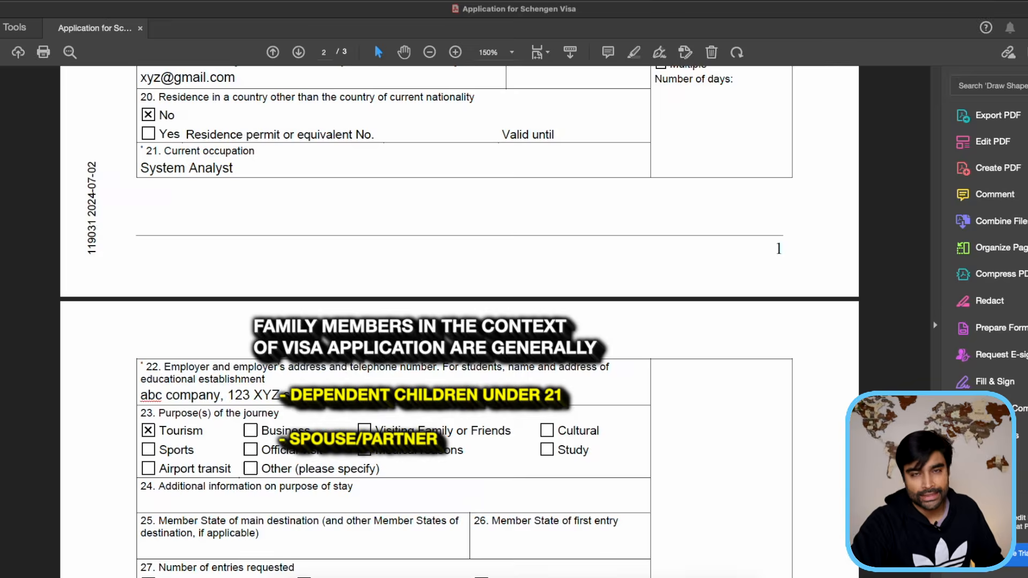
- Examine the note at the start of the form about which fields family members of EU, EEA, CH or UK nationals skip
scroll(920, 262, up, 1)
drag(927, 261, 913, 155)
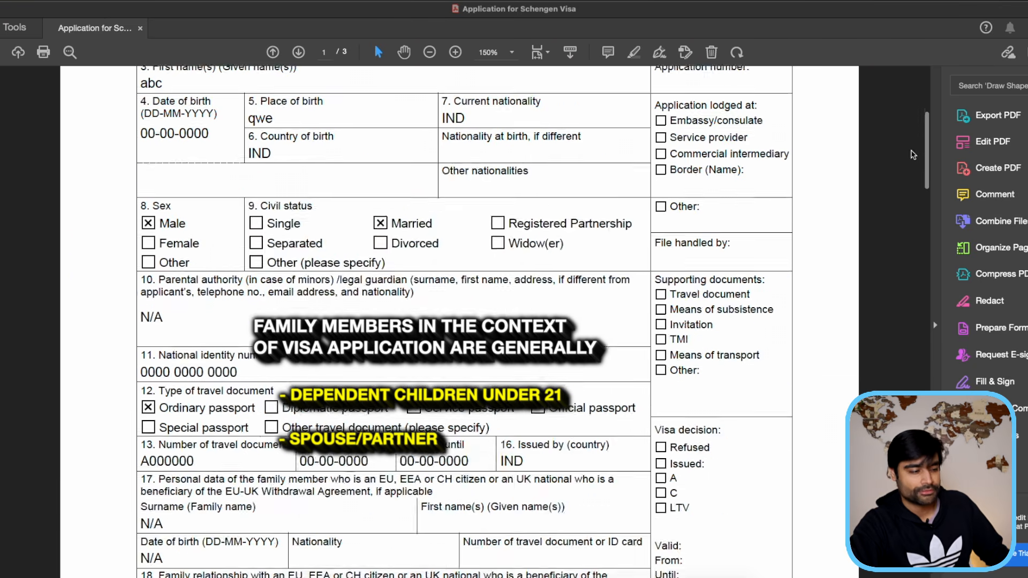
scroll(913, 154, up, 5)
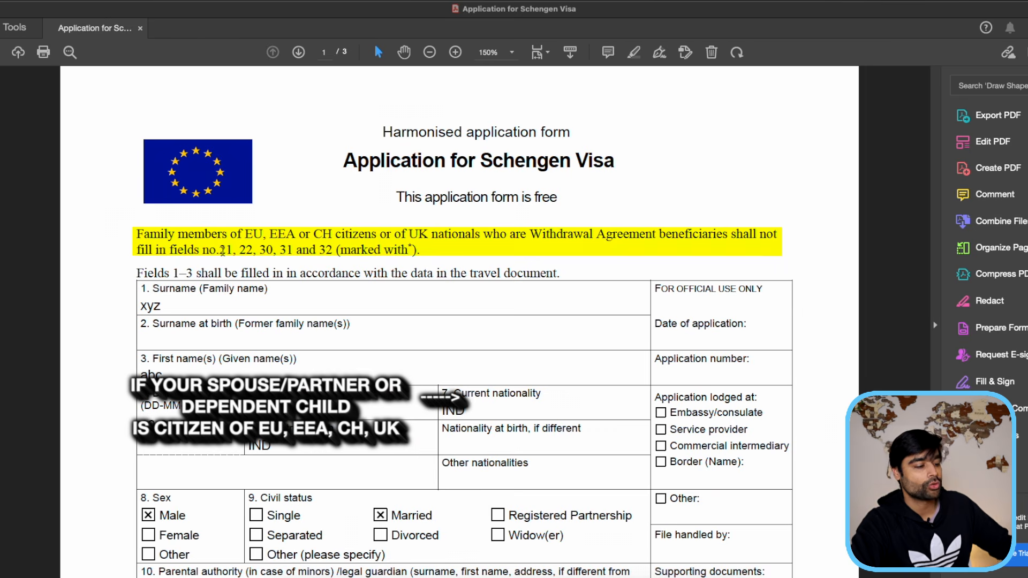
scroll(926, 131, down, 1)
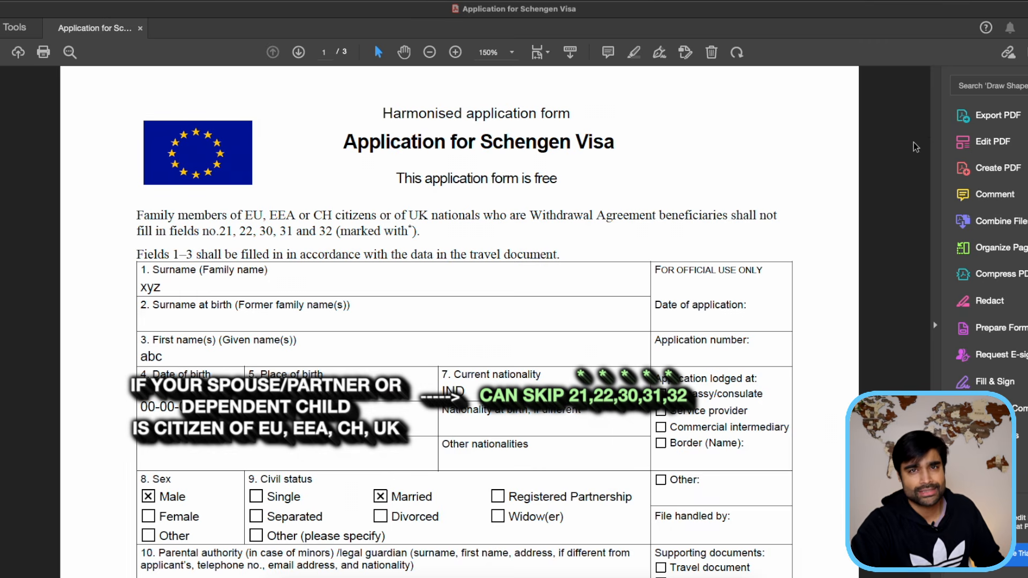
- Locate the asterisked fields 21, 22, 30, 31 and 32, selecting the headings of 21, 22 and 32 to point them out
drag(926, 125, 931, 251)
drag(251, 203, 143, 199)
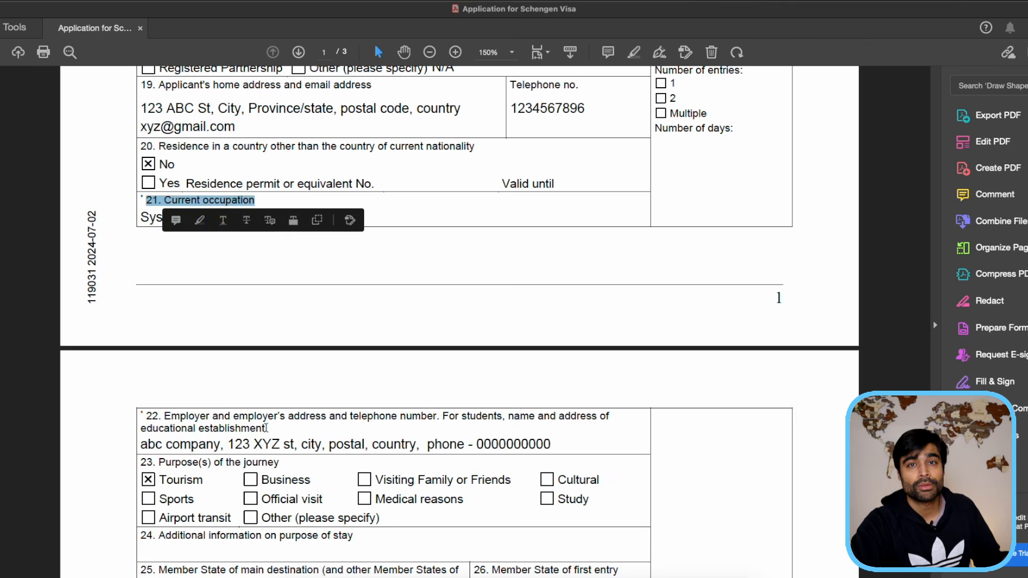
drag(265, 428, 141, 419)
scroll(459, 462, down, 7)
scroll(450, 451, down, 5)
scroll(202, 507, down, 3)
drag(472, 465, 141, 464)
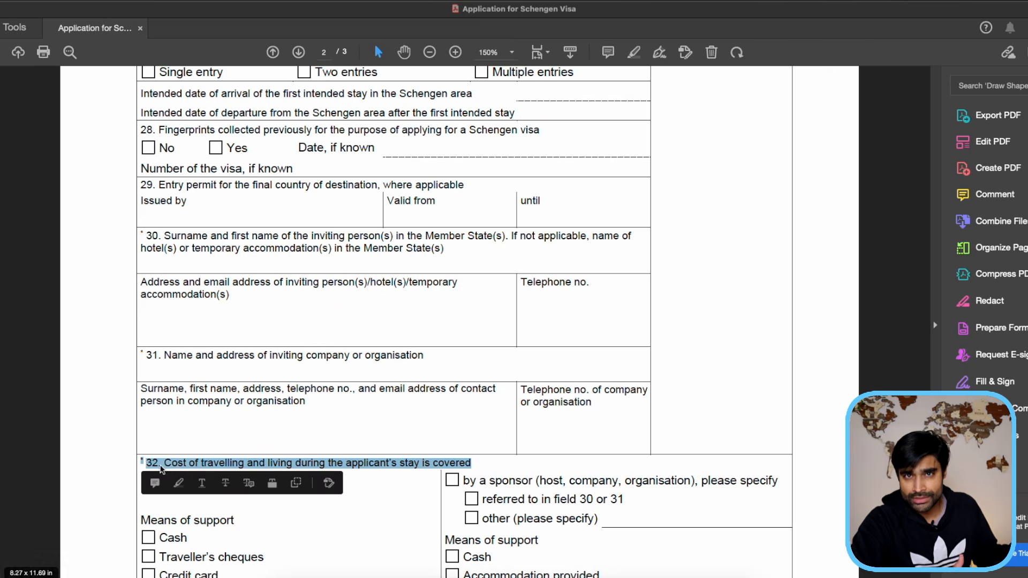
- Enter "All additional details in separate Itinerary document" as the additional information on purpose of stay in section 24
scroll(260, 480, up, 5)
scroll(259, 480, up, 5)
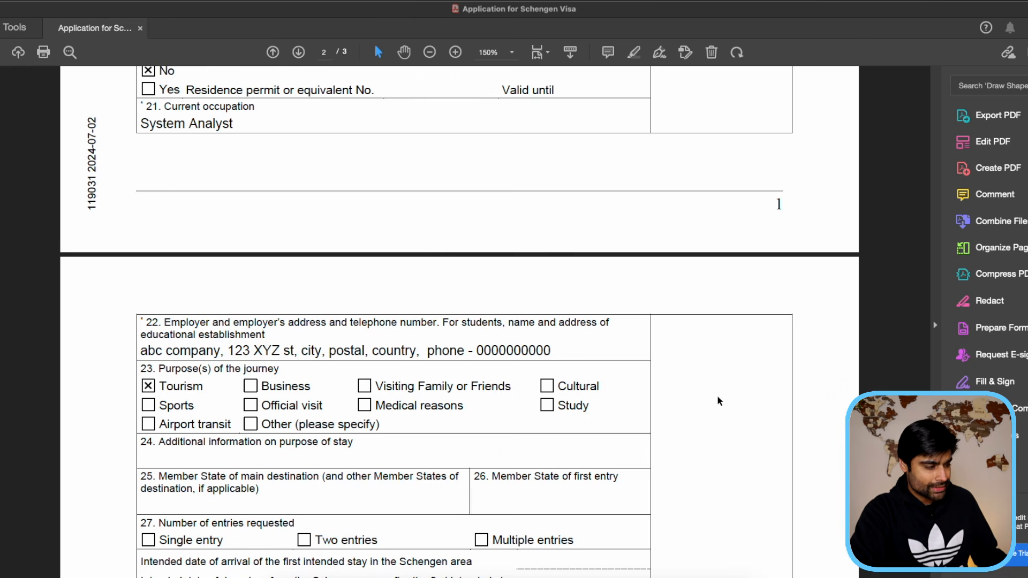
scroll(718, 397, down, 4)
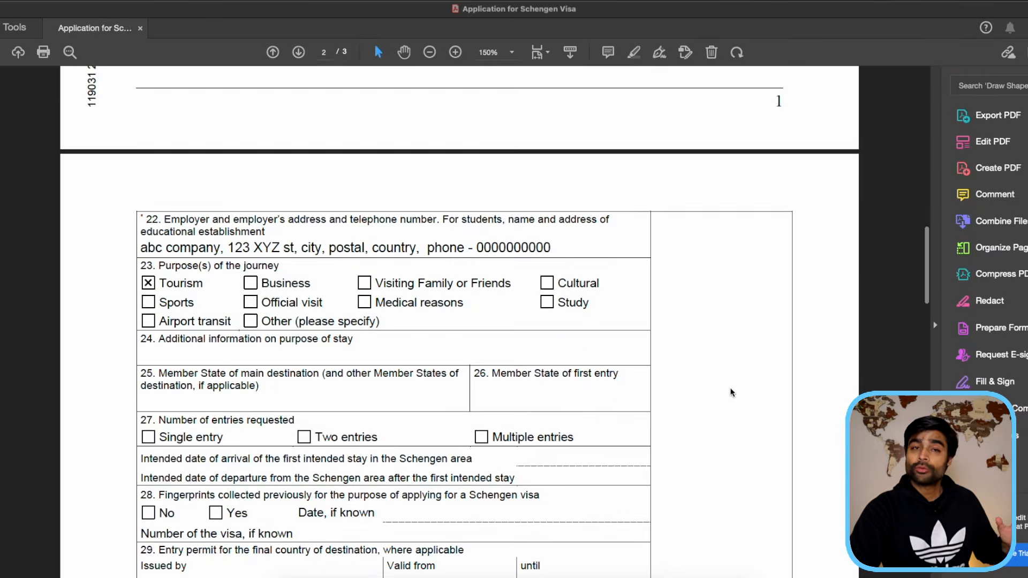
scroll(730, 390, down, 3)
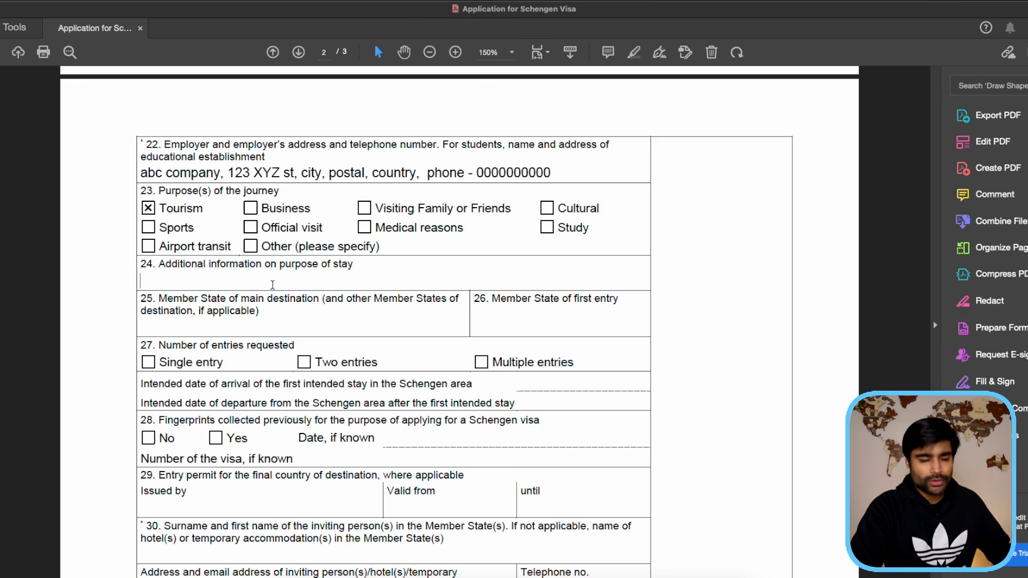
scroll(272, 285, up, 1)
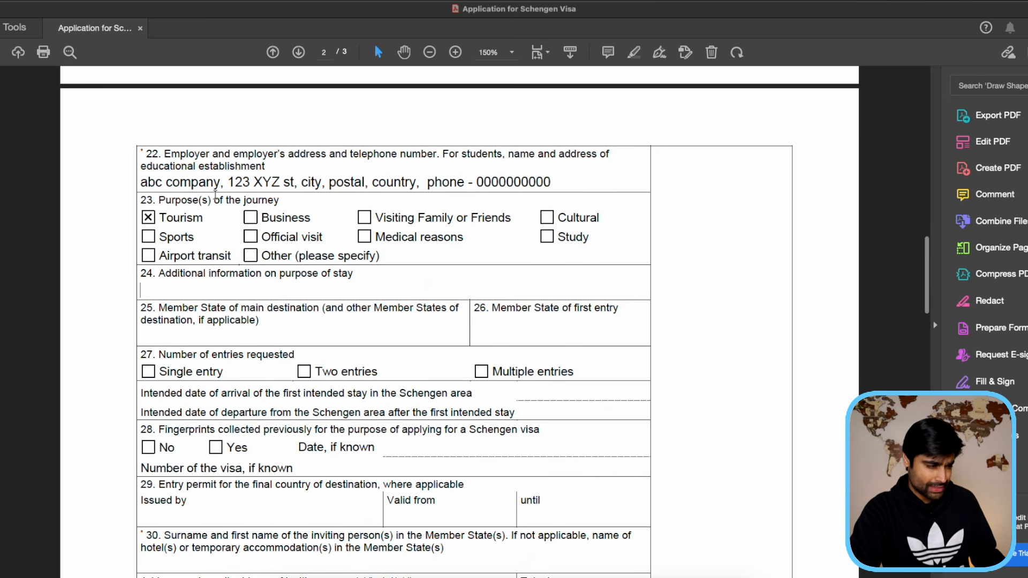
drag(280, 200, 151, 203)
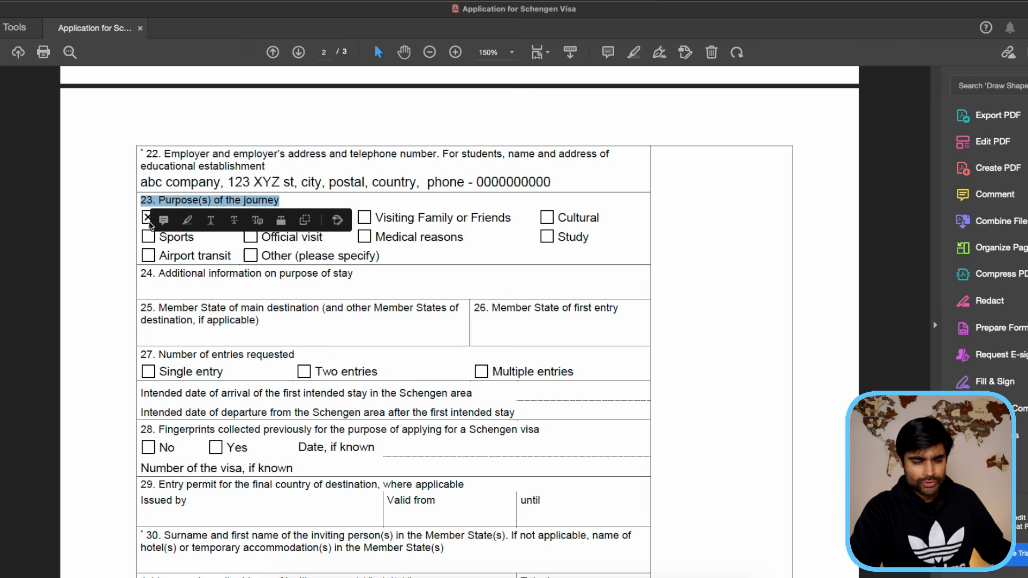
click(172, 288)
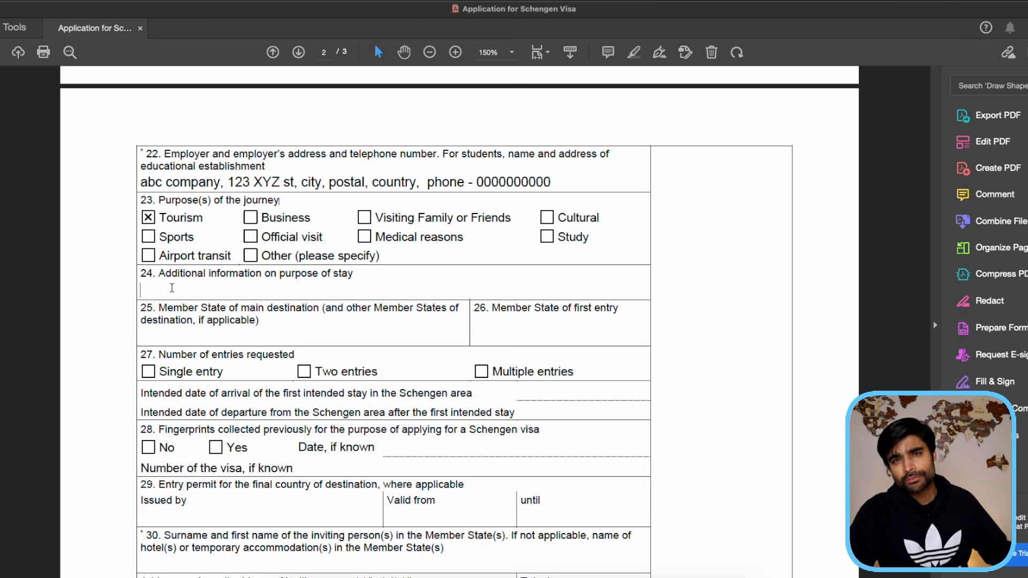
text(Al)
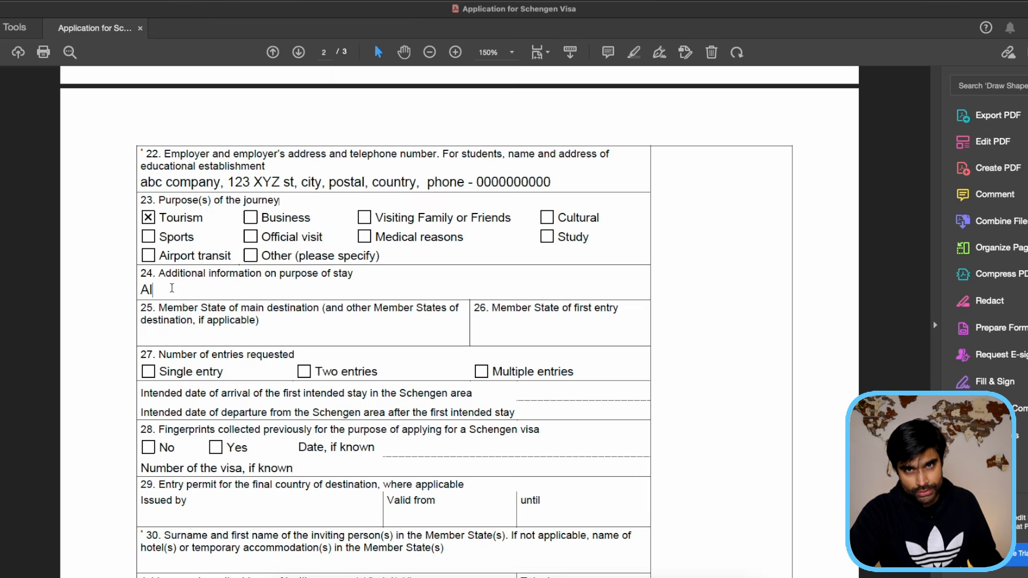
text(l additional details in separa)
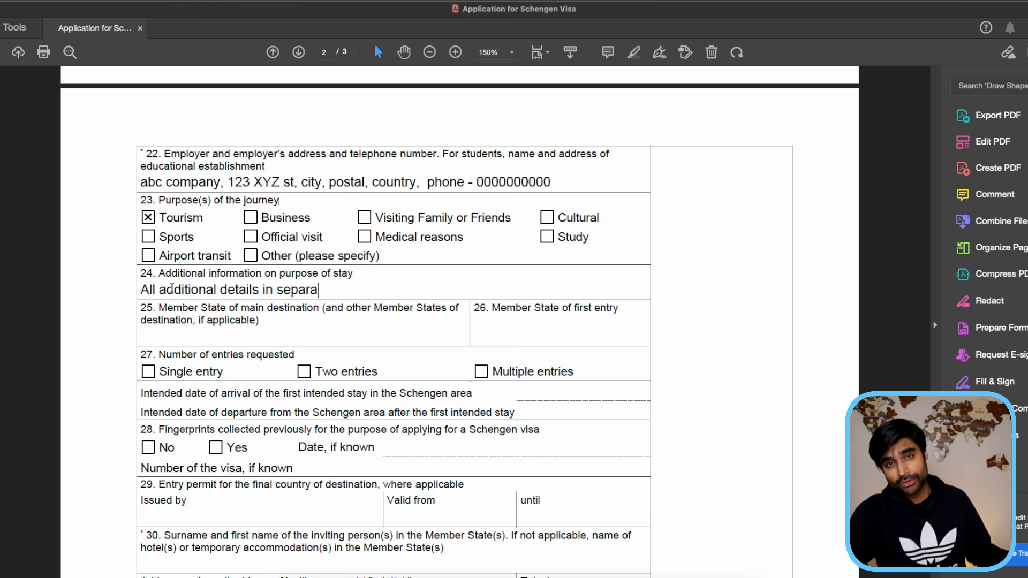
text(te Itinerary document)
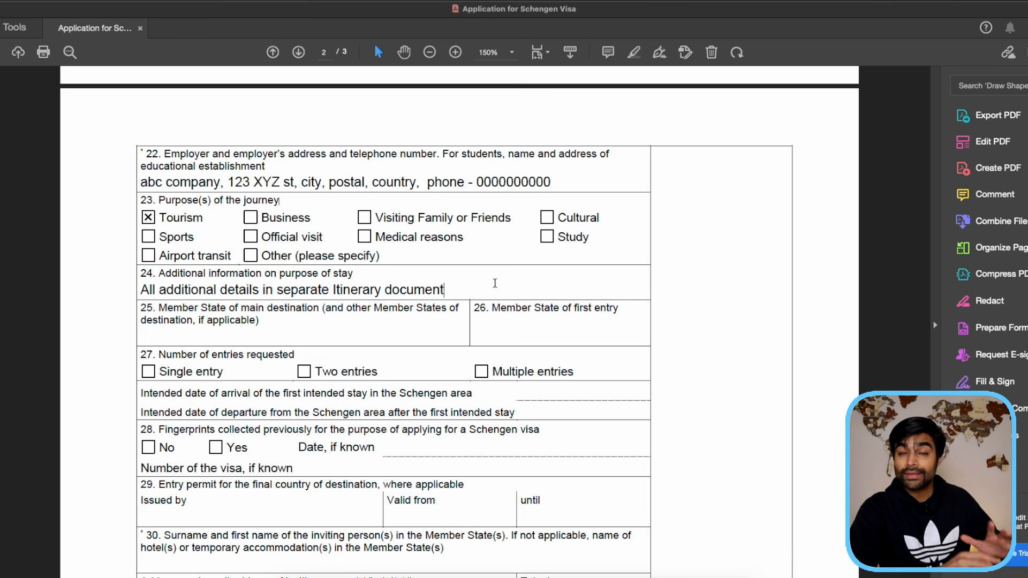
- Enter "Main Destination - Switzerland" and Sweden as the destination and first-entry states in sections 25 and 26, and mark Multiple entries in section 27
scroll(741, 337, down, 3)
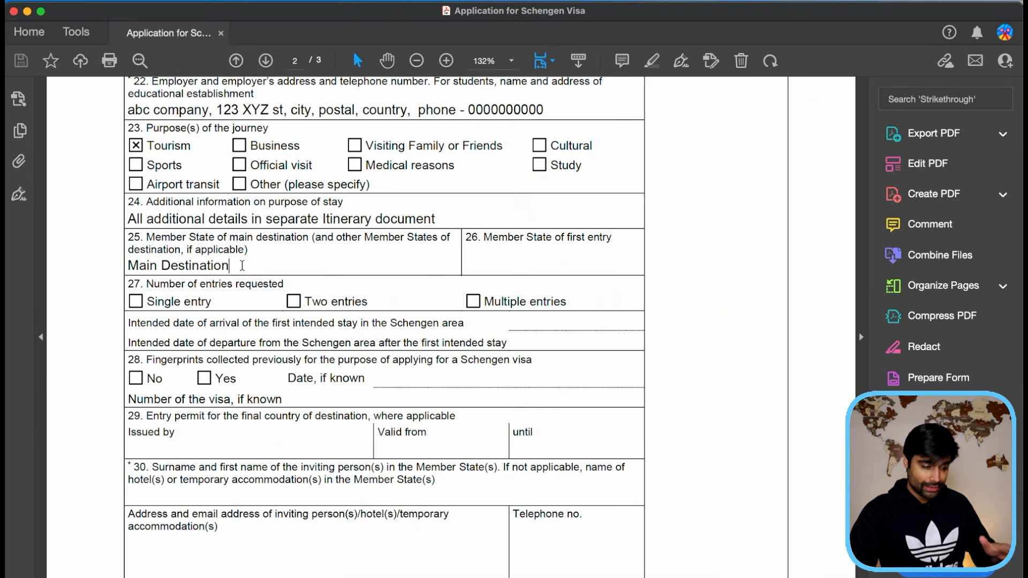
click(489, 263)
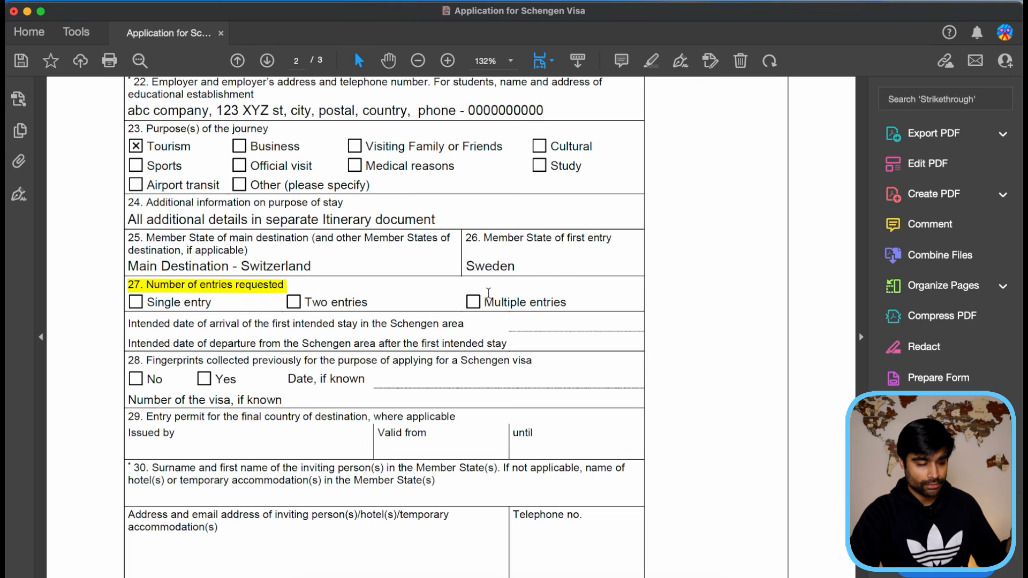
click(473, 301)
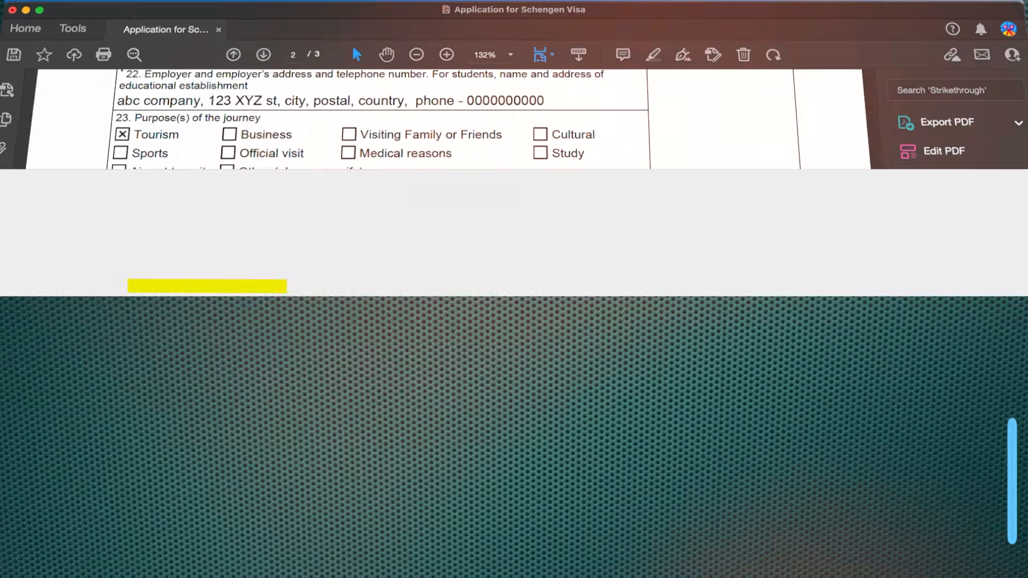
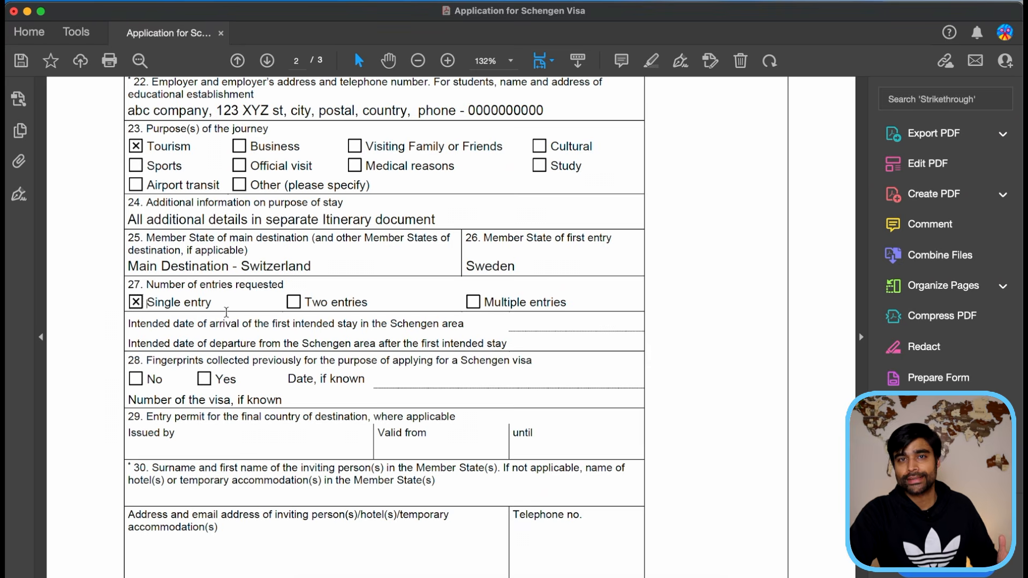
- Try the Two entries and Multiple entries options for the number of entries requested in section 27
click(294, 302)
click(474, 303)
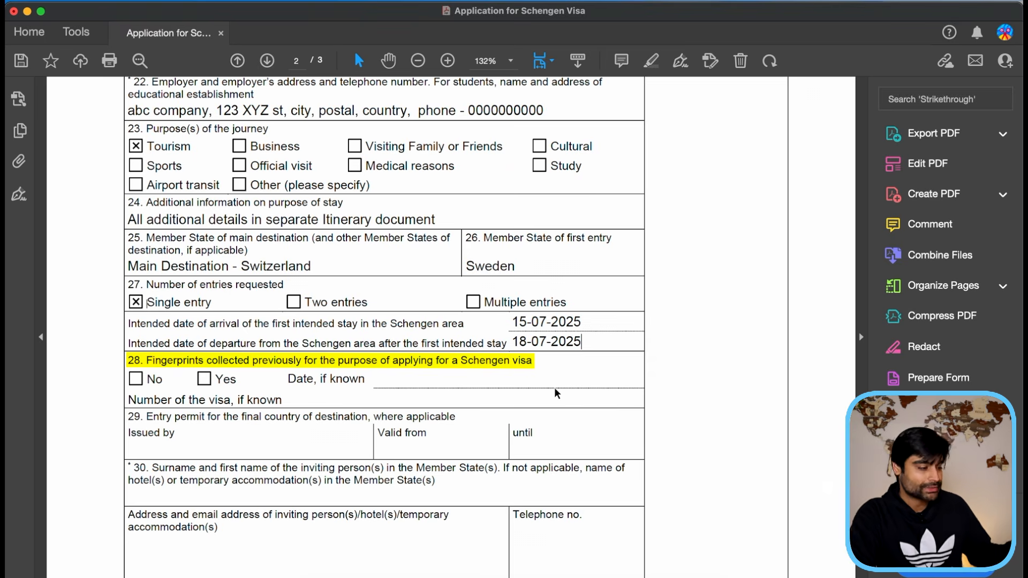
- Mark No for previously collected fingerprints in section 28 and enter N/A as the entry permit issuer in section 29
click(206, 380)
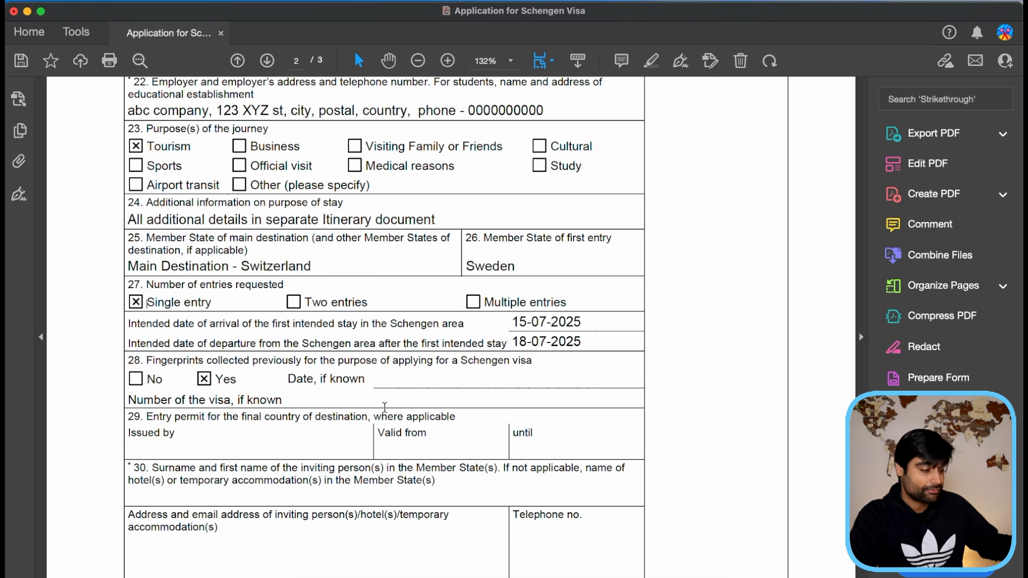
click(137, 379)
scroll(471, 466, down, 5)
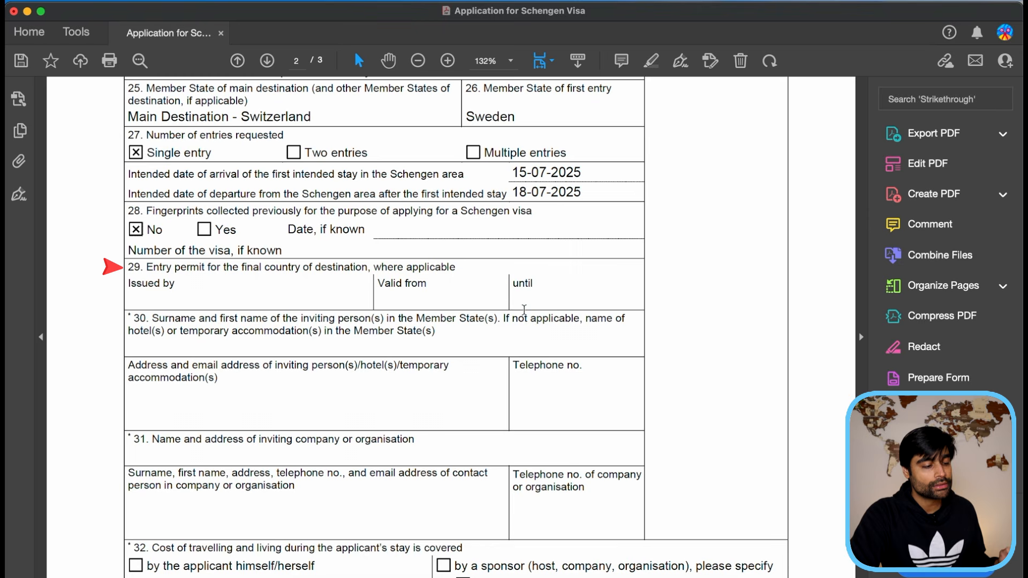
click(201, 296)
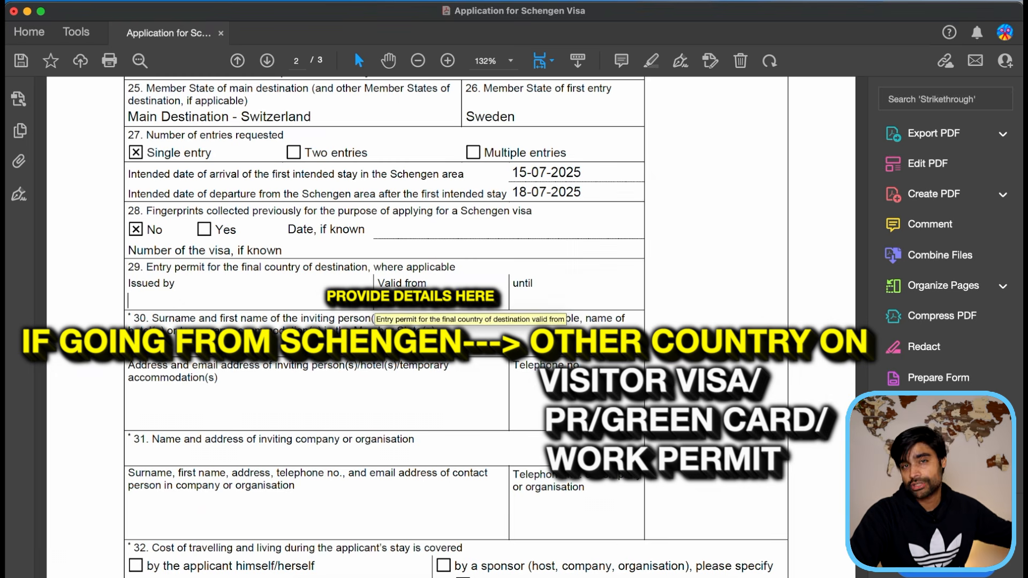
text(N/A)
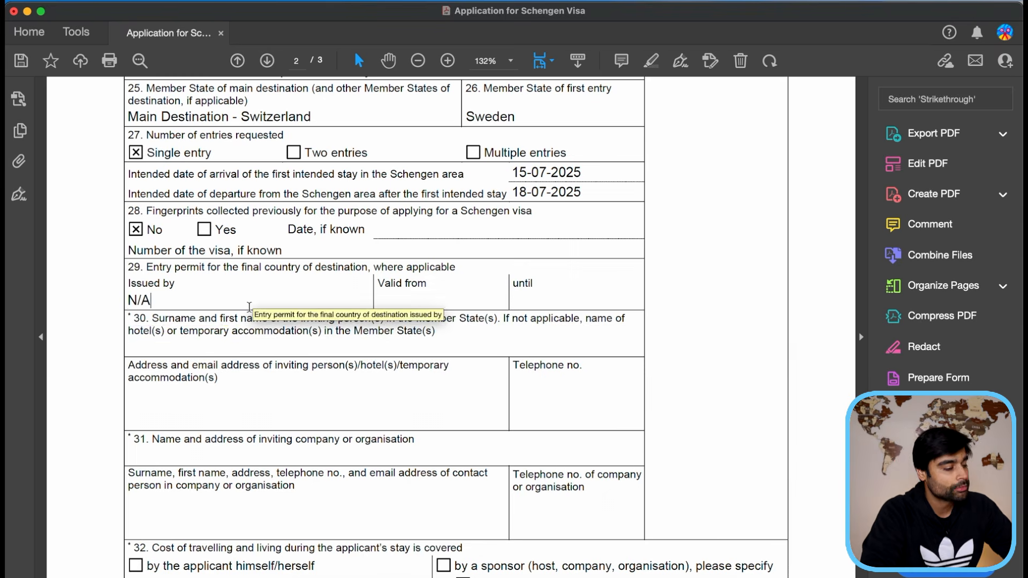
- Enter "Lastname, Firstname of person inviting" as the inviting person in section 30
click(212, 347)
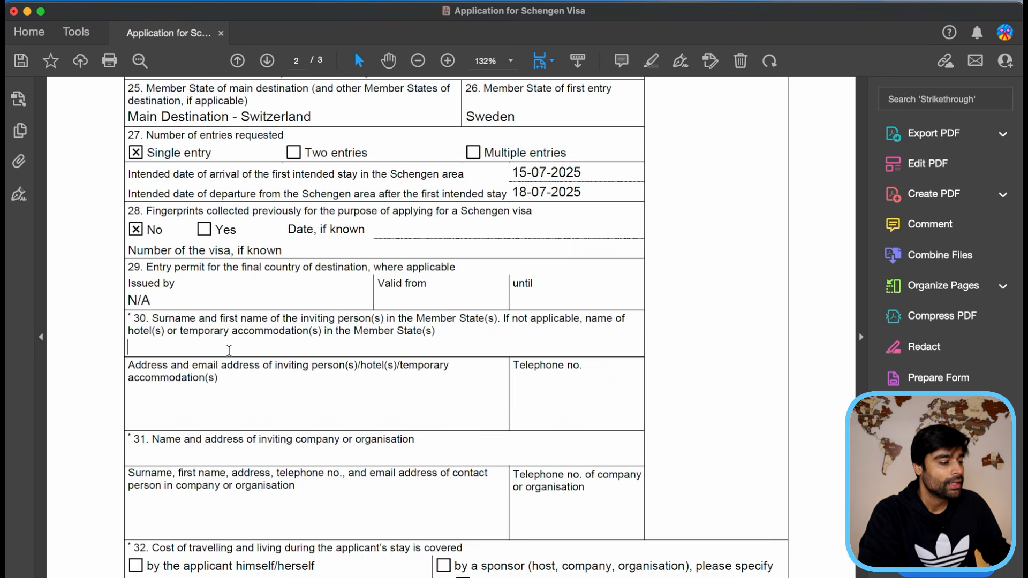
text(Lastname, Firstname)
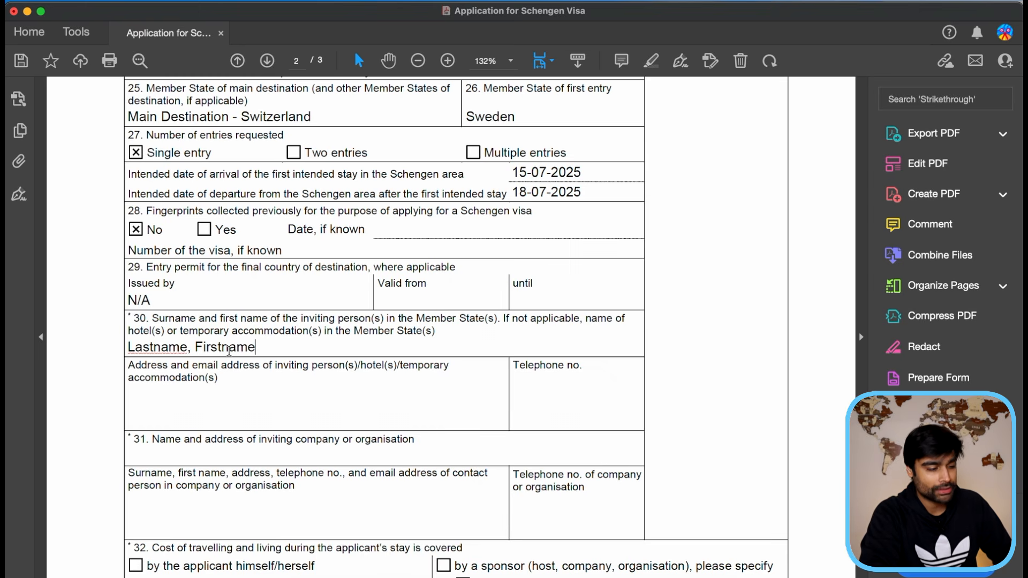
text( of person inviting)
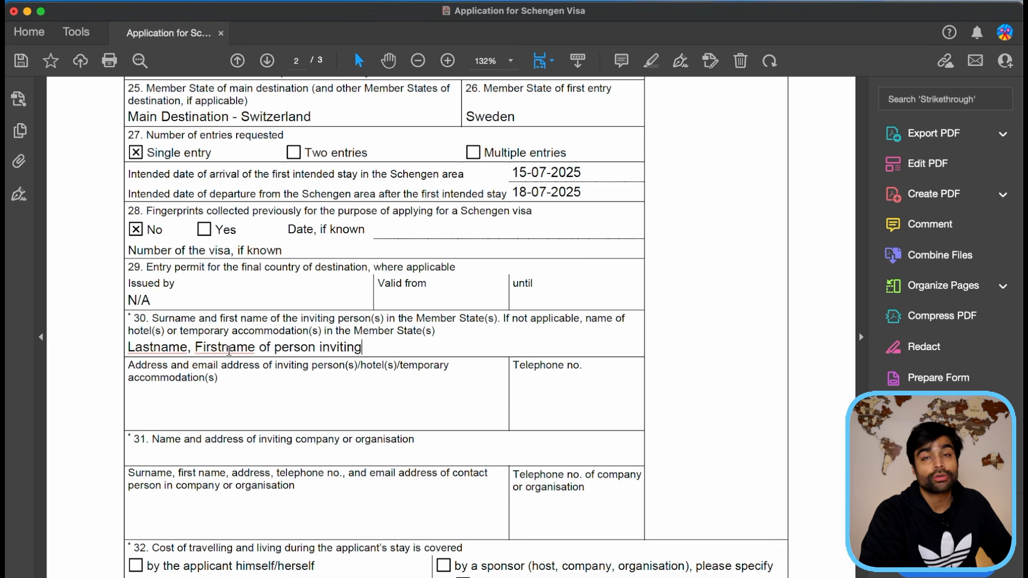
- Replace the inviting person entry in section 30 with "XYZ Hotel name/Airbnb host name"
key(super+a)
text(XYZ Hotel)
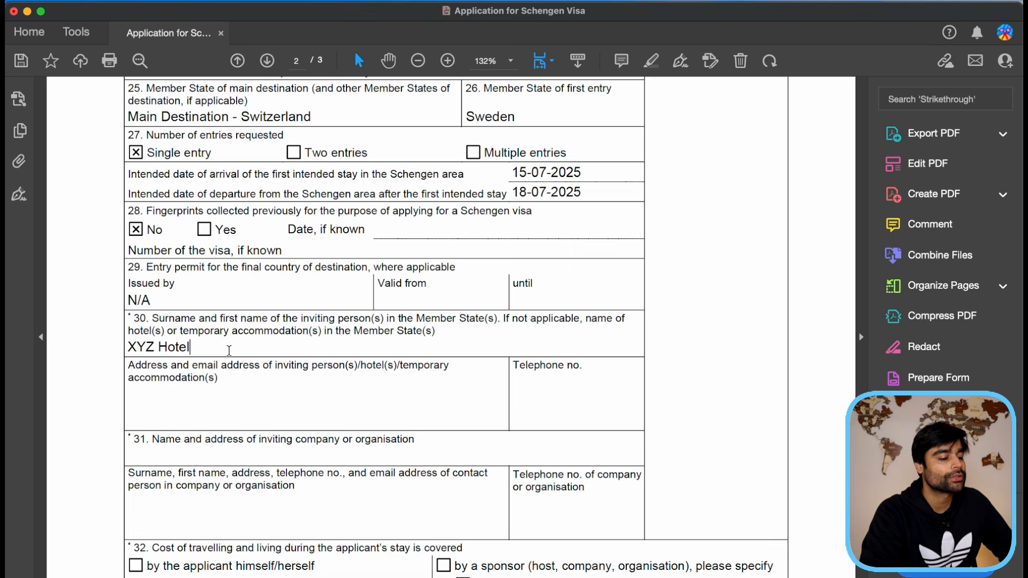
text( name/Airbnb host name)
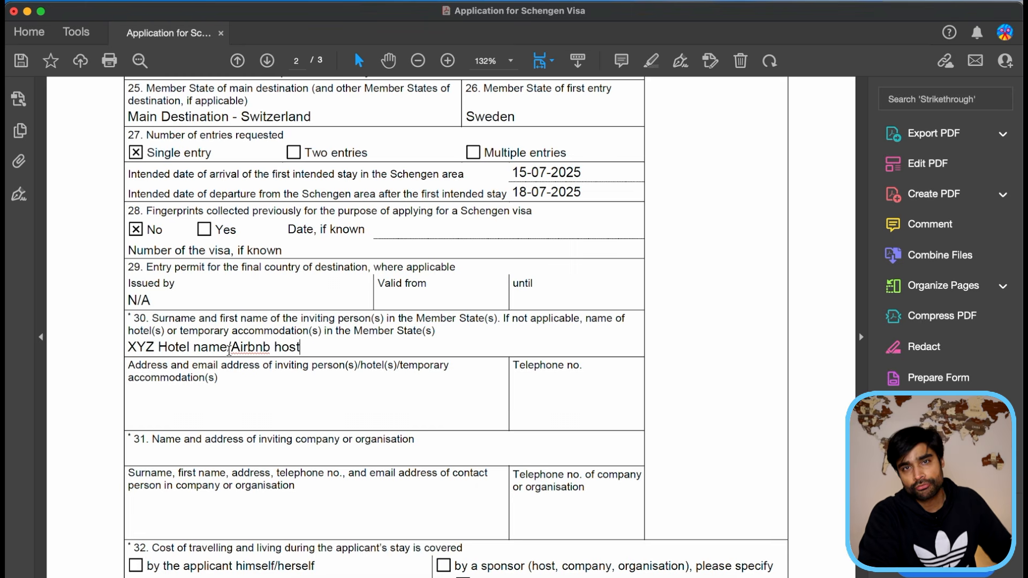
- Fill in section 30's address field with "Inviting person's or XYZ Hotel or airbnb Physical Address," and the contact's e-mail, and enter the telephone number
click(183, 405)
text(Inviting person's name or XYZ Hotel/airbnb Physical Address,)
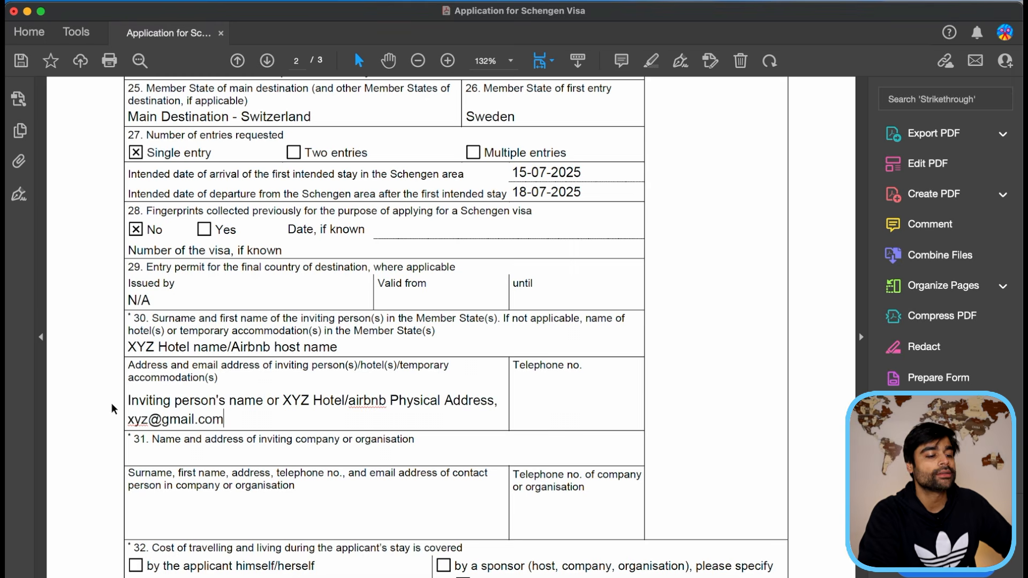
double_click(246, 400)
key(BackSpace)
click(298, 401)
key(BackSpace)
text(or)
key(Tab)
text(1234567)
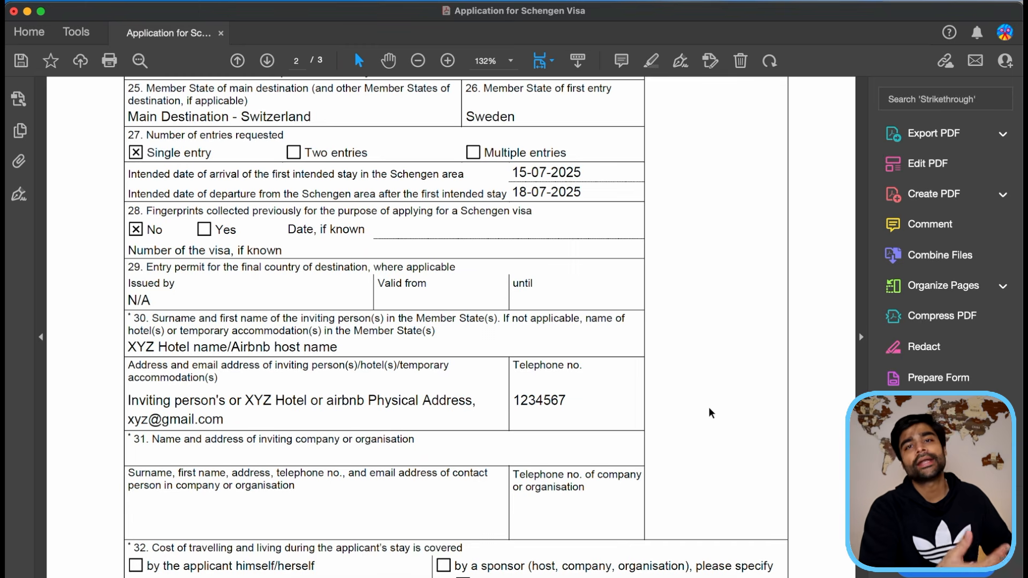
- Enter N/A for both the inviting company's name and address and its contact person's details in section 31
scroll(711, 412, down, 5)
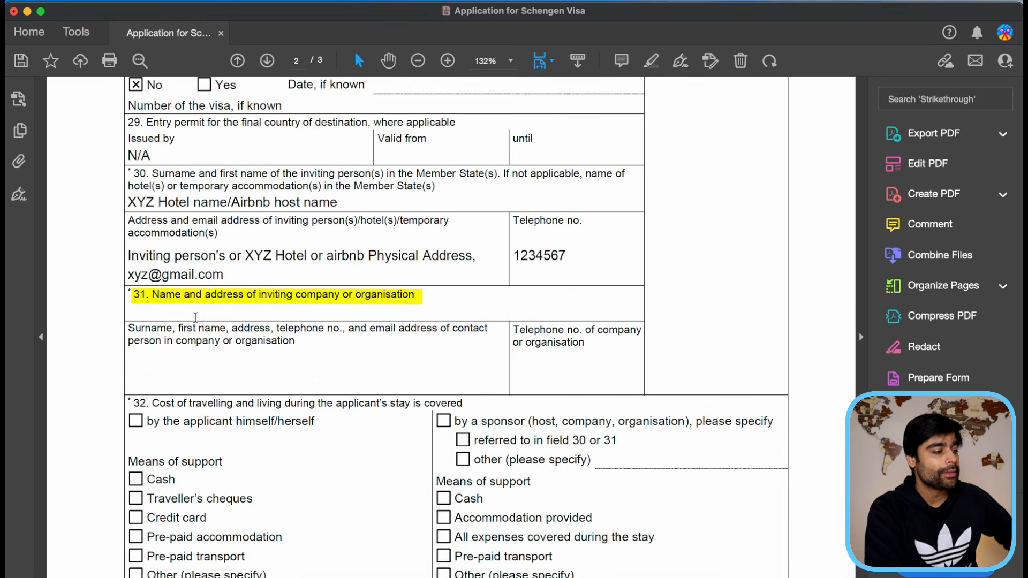
click(221, 309)
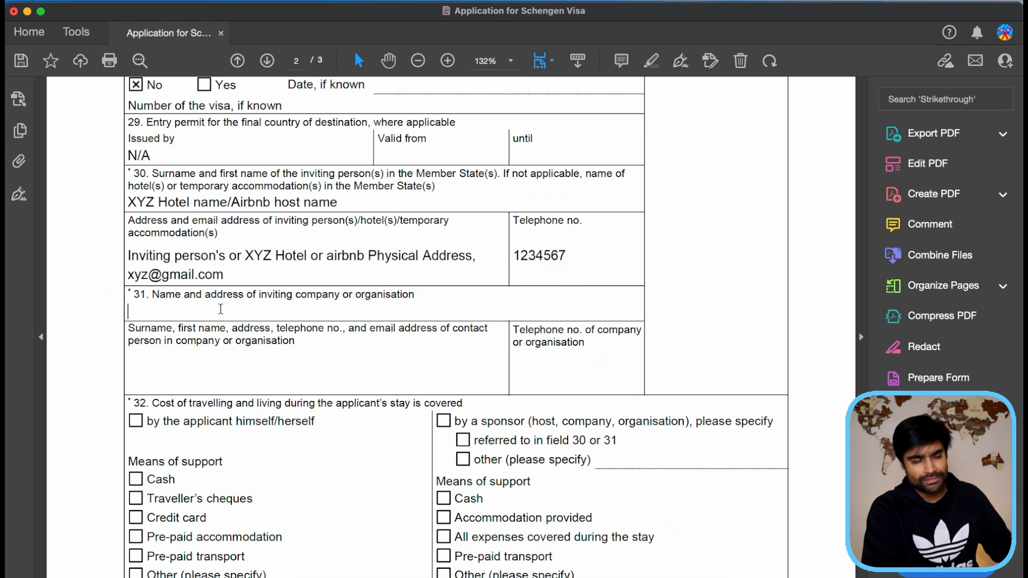
text(N/A)
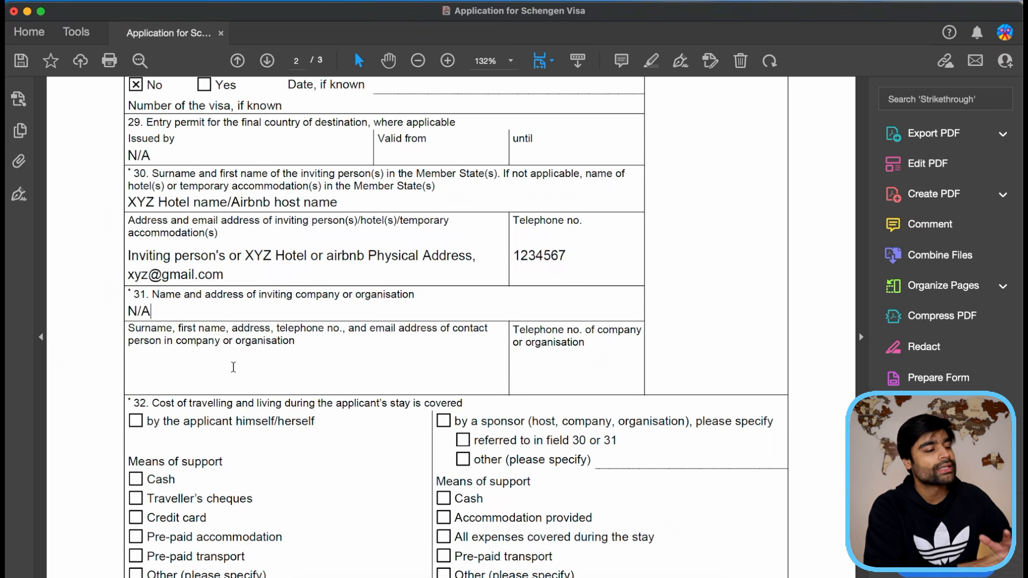
click(203, 385)
text(N/A)
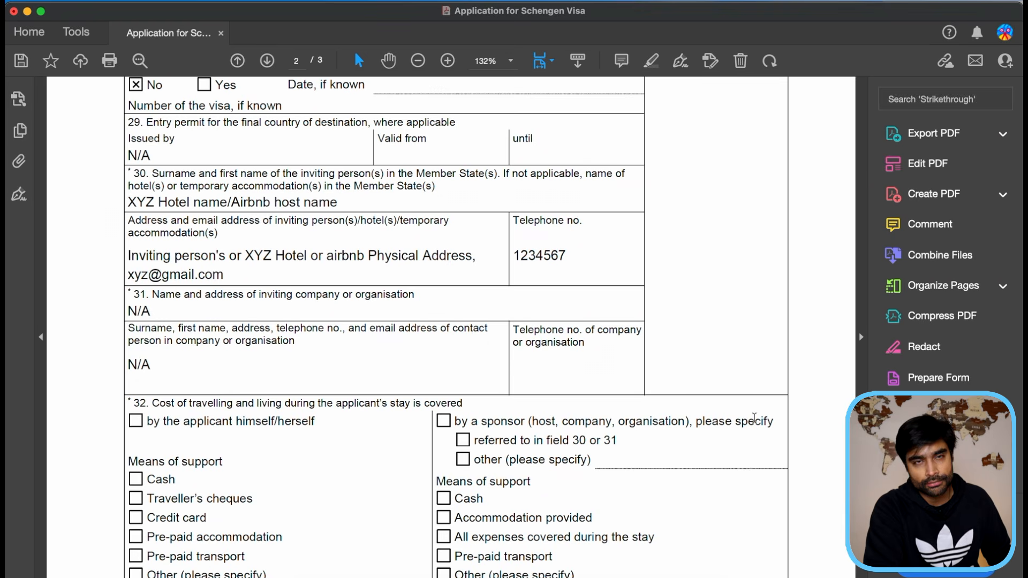
- Mark costs as covered by the applicant in section 32, with Cash, Credit card and Pre-paid accommodation as means of support
scroll(754, 417, down, 2)
scroll(754, 418, down, 5)
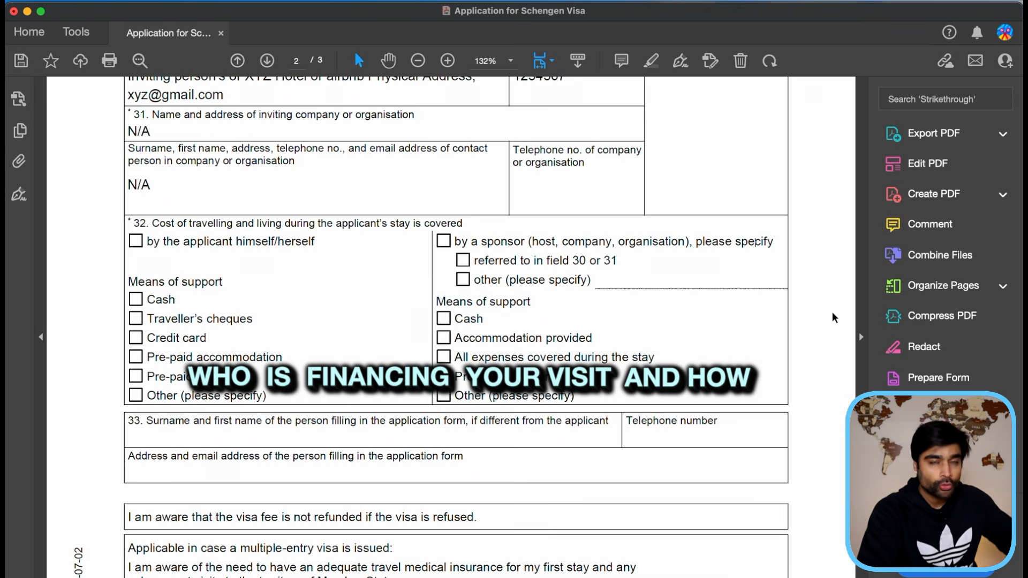
click(137, 242)
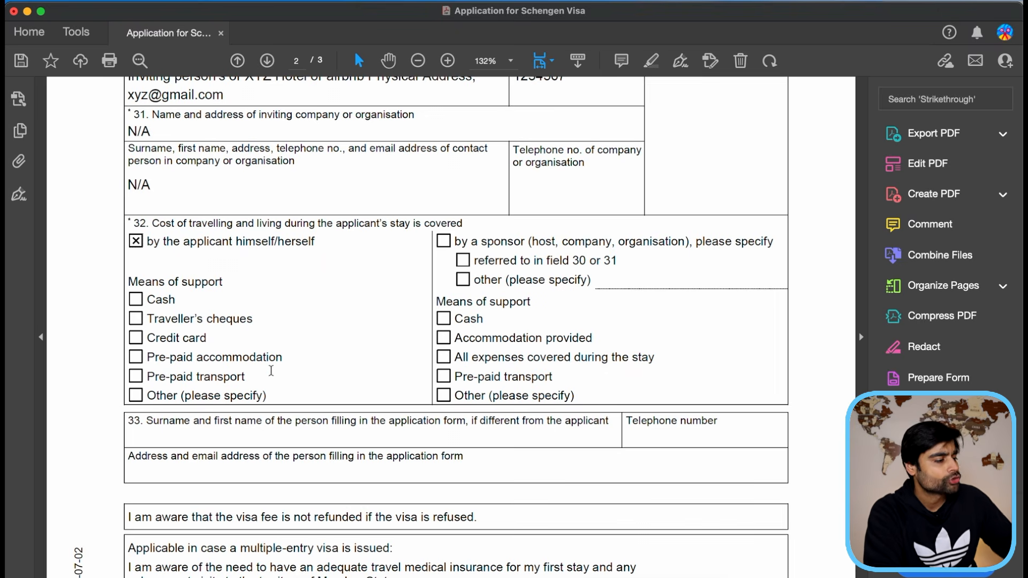
click(136, 300)
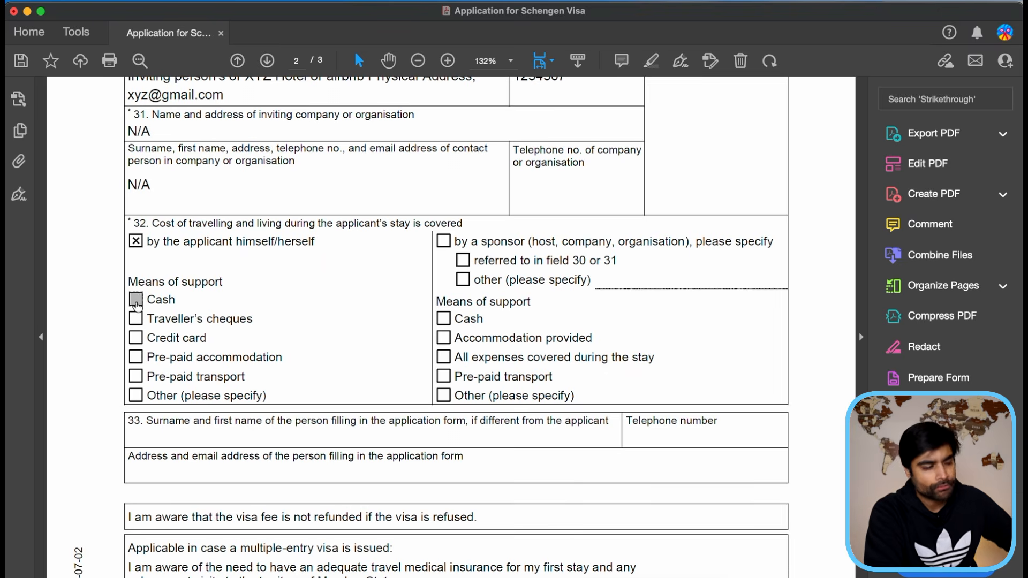
click(136, 338)
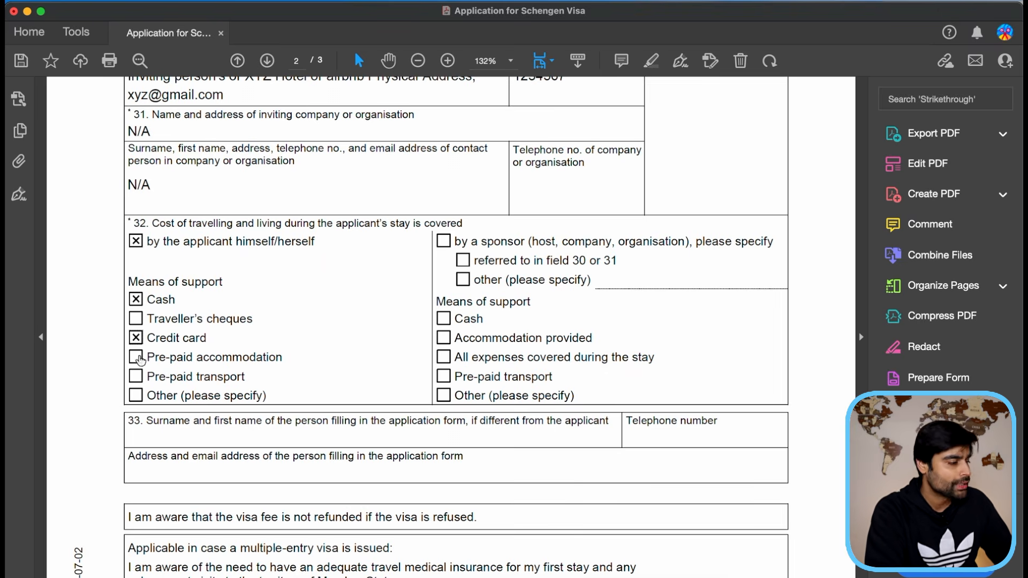
click(137, 357)
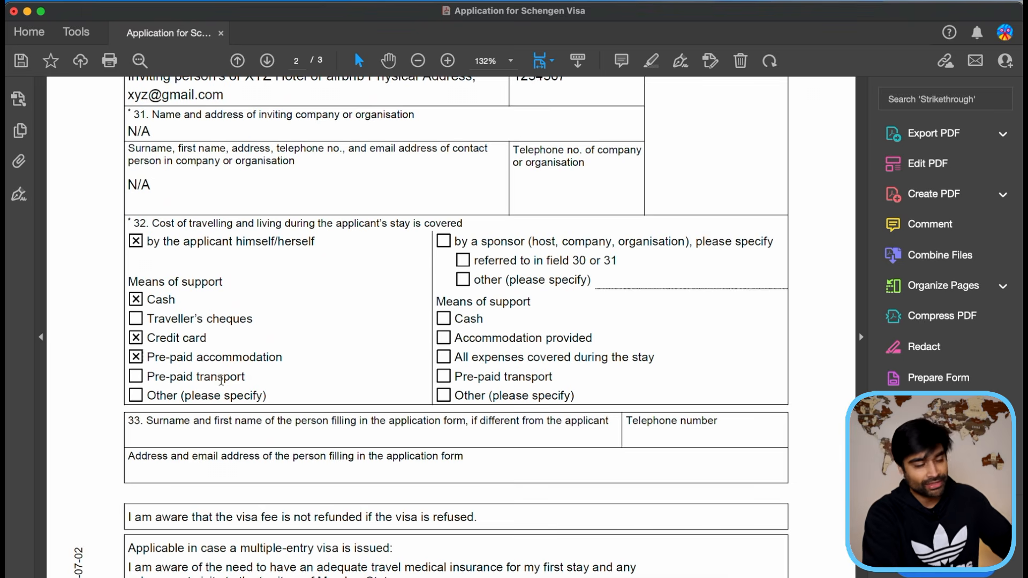
drag(244, 377, 139, 382)
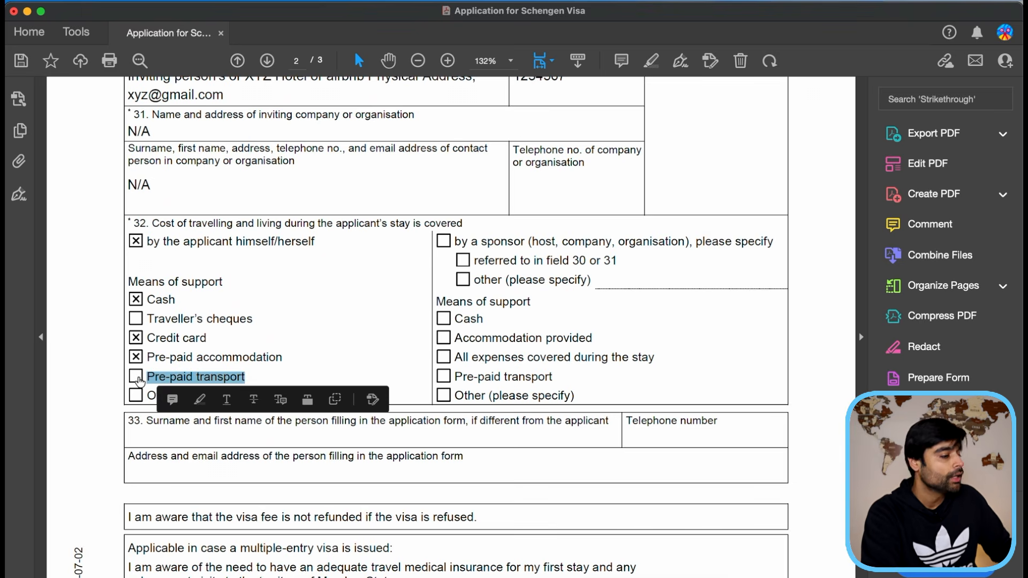
click(265, 374)
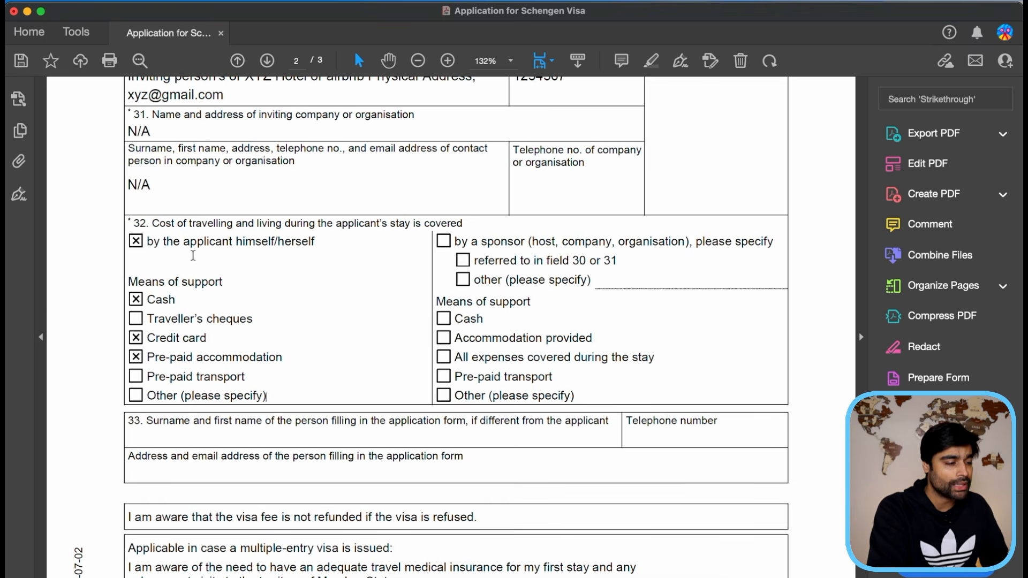
- Clear the applicant option and its Pre-paid accommodation, Credit card and Cash means of support in section 32
click(136, 358)
click(136, 338)
click(135, 299)
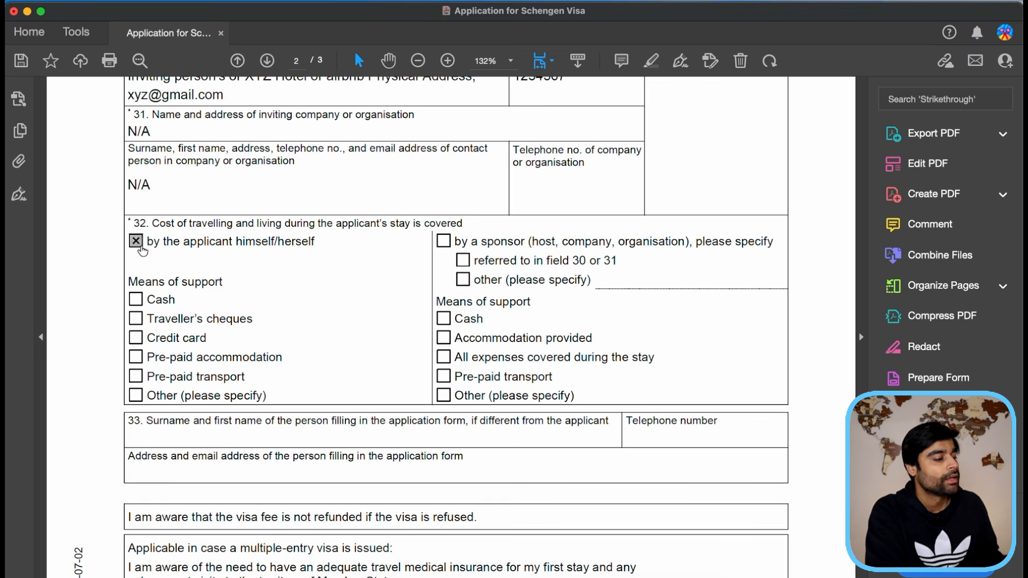
click(136, 240)
- Mark costs as covered by a sponsor in section 32, specifying the sponsor as referred to in field 30 or 31
click(443, 242)
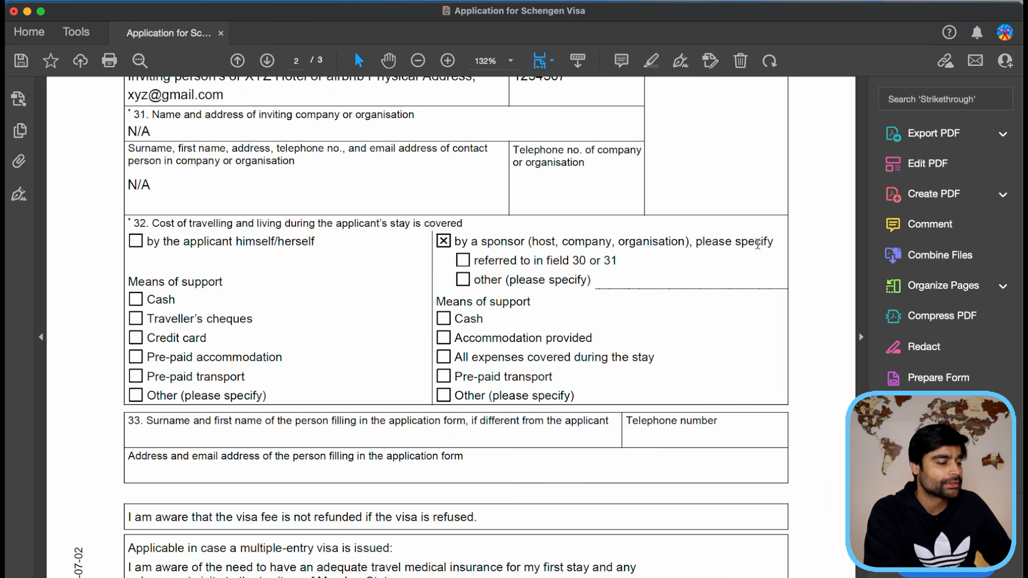
scroll(757, 244, up, 6)
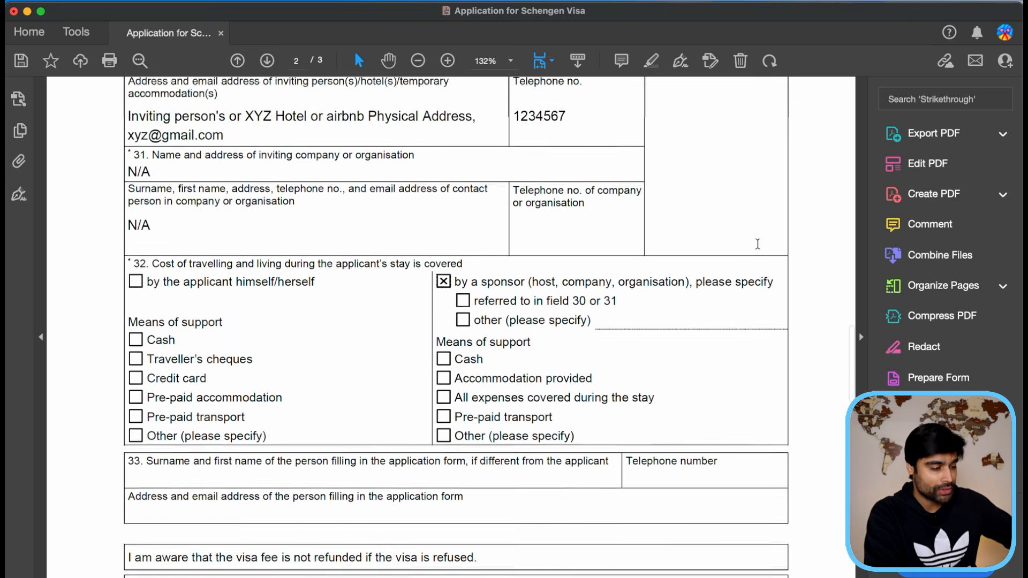
scroll(758, 245, down, 6)
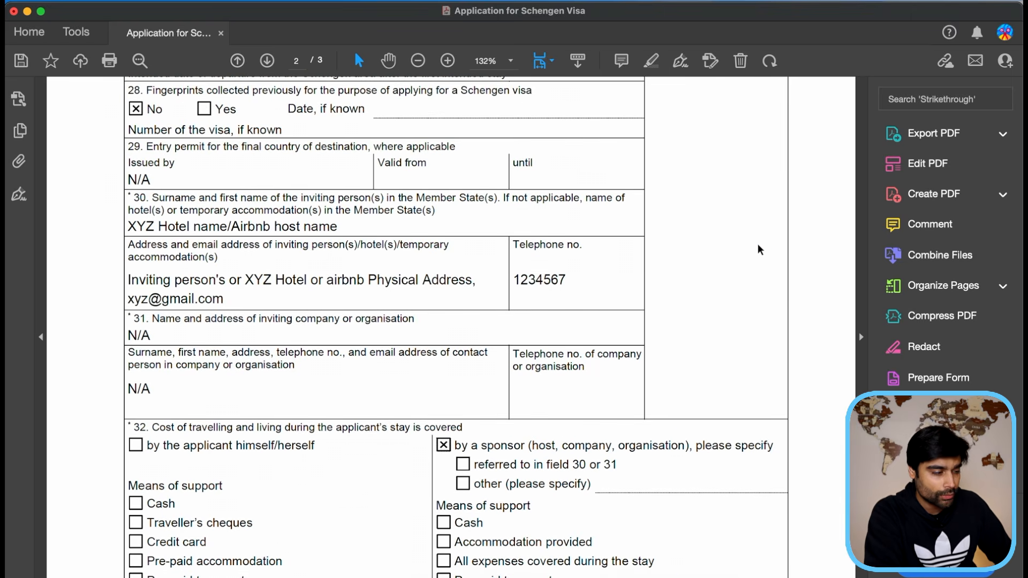
click(462, 266)
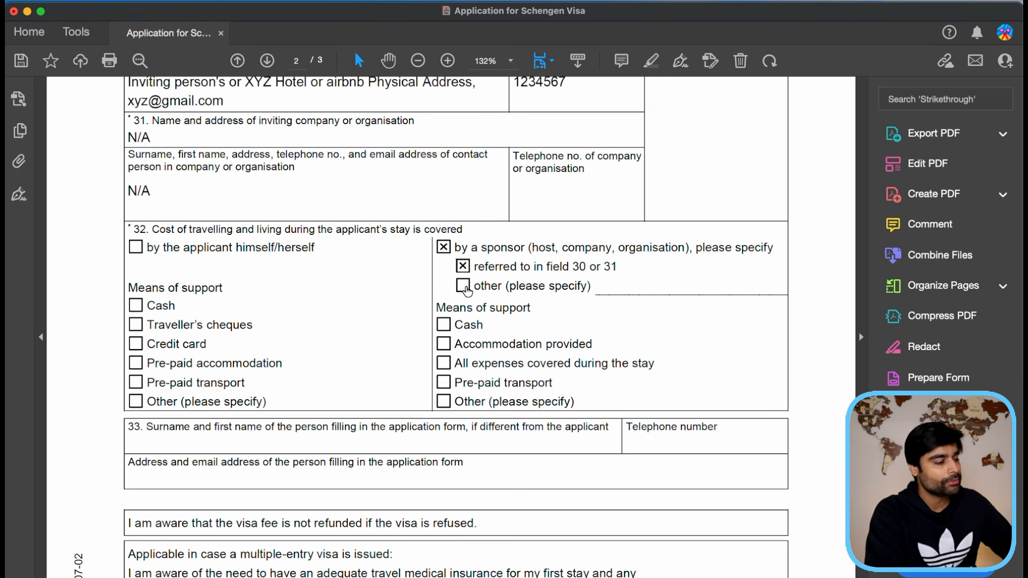
click(464, 286)
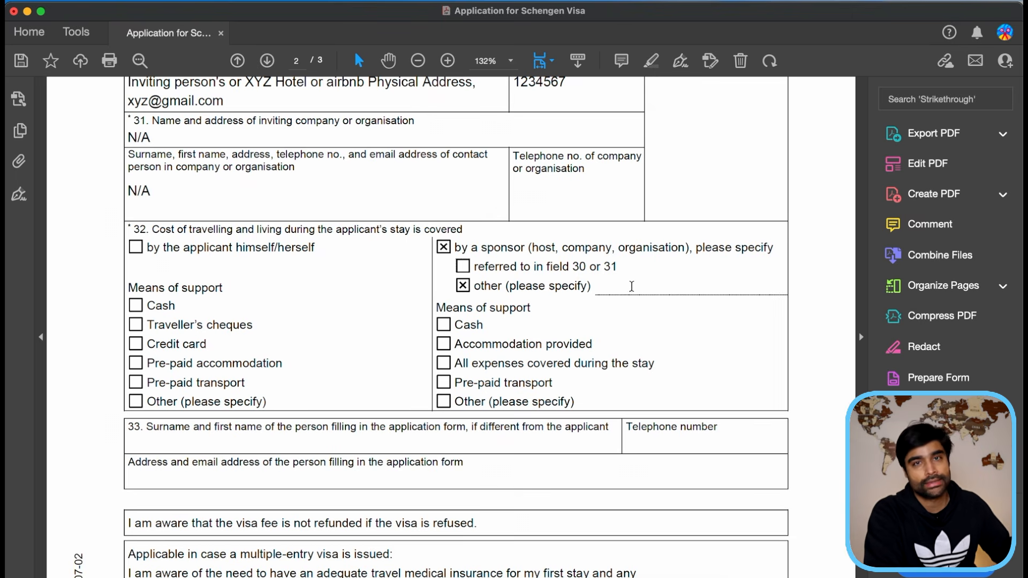
click(463, 266)
click(463, 286)
- Mark Cash, All expenses covered during the stay and Accommodation provided as the sponsor's means of support in section 32
scroll(650, 323, down, 3)
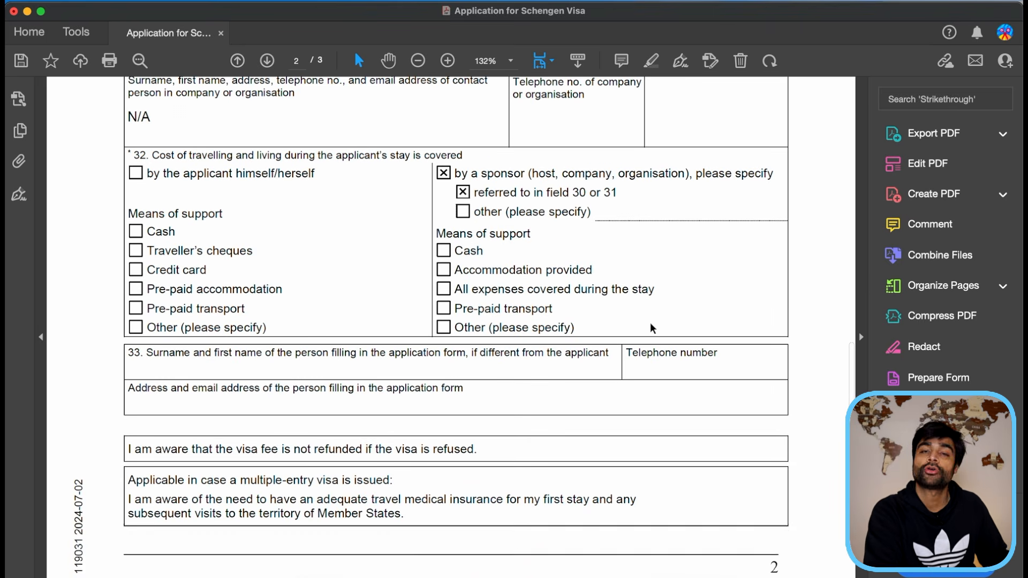
click(444, 251)
click(443, 290)
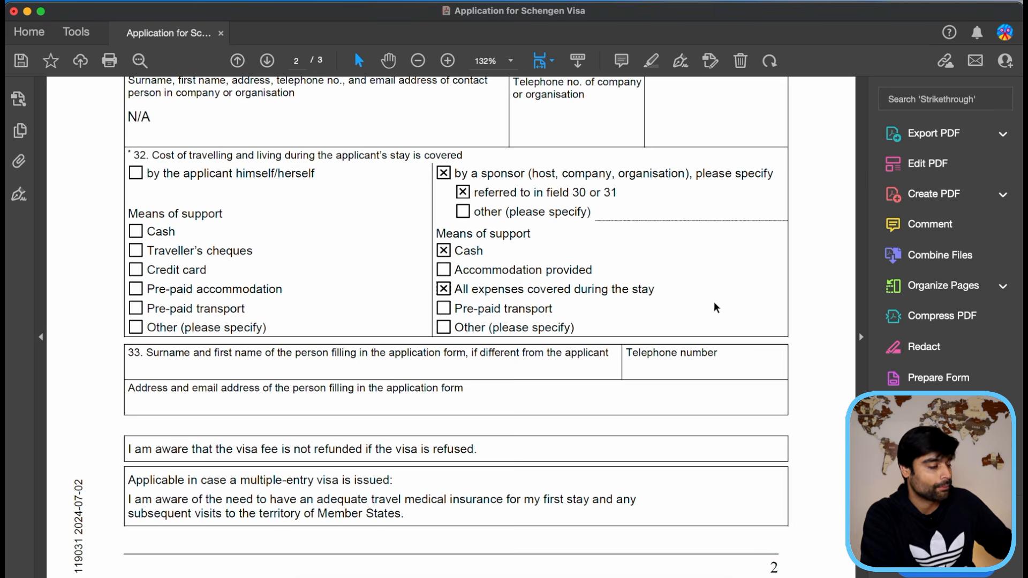
click(444, 271)
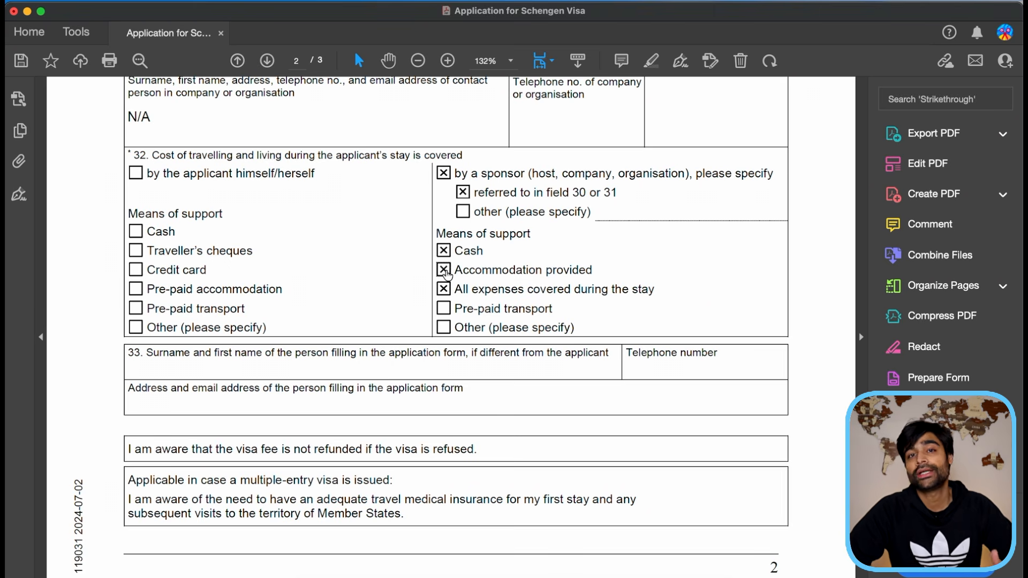
- Clear All expenses covered during the stay, Cash and Accommodation provided from the sponsor's means of support
click(444, 290)
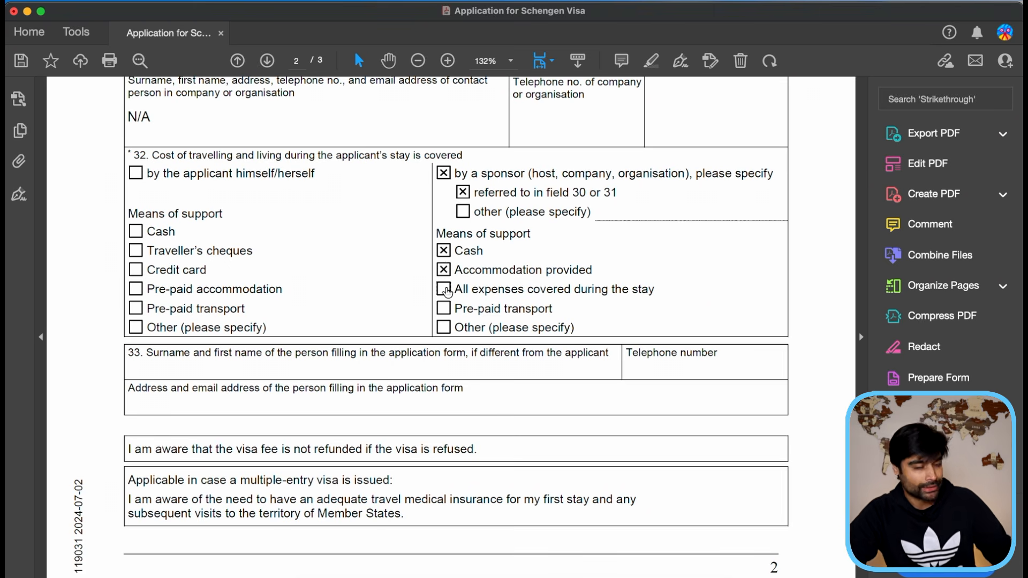
click(444, 251)
click(443, 271)
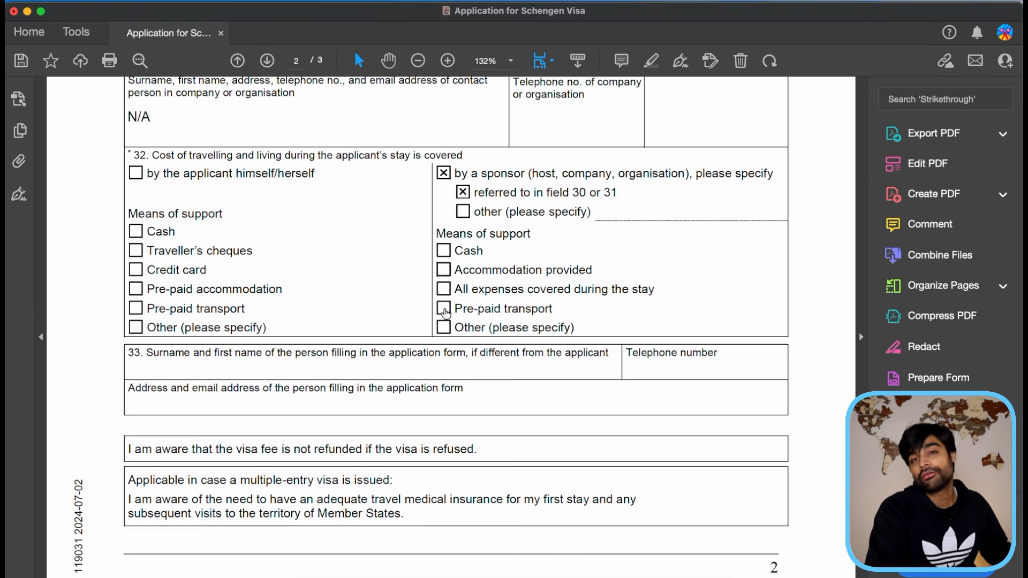
- In section 32, mark Pre-paid transport as sponsor support, and mark costs as covered by the applicant with Cash and Credit card
click(444, 308)
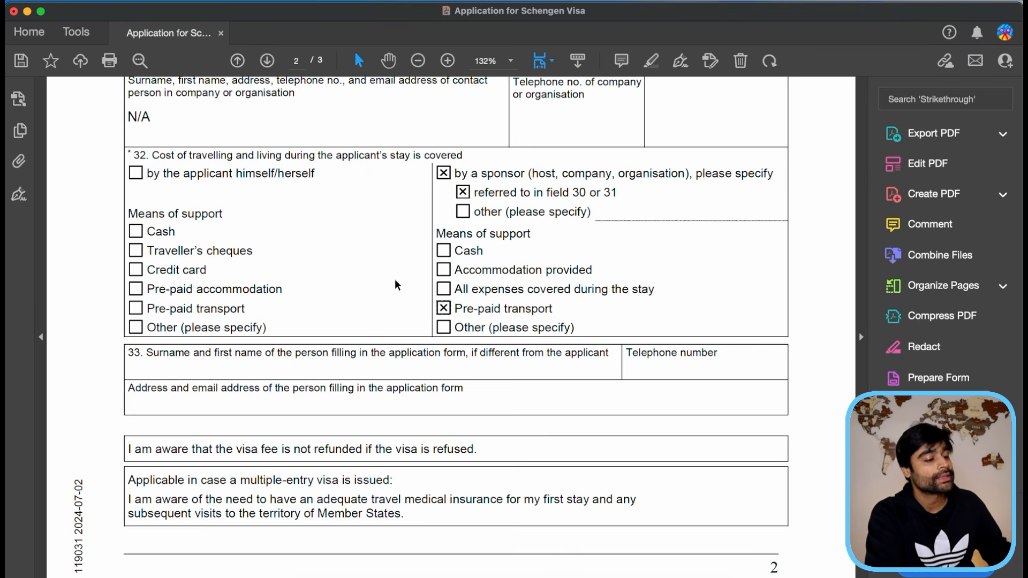
click(137, 175)
click(136, 231)
click(135, 270)
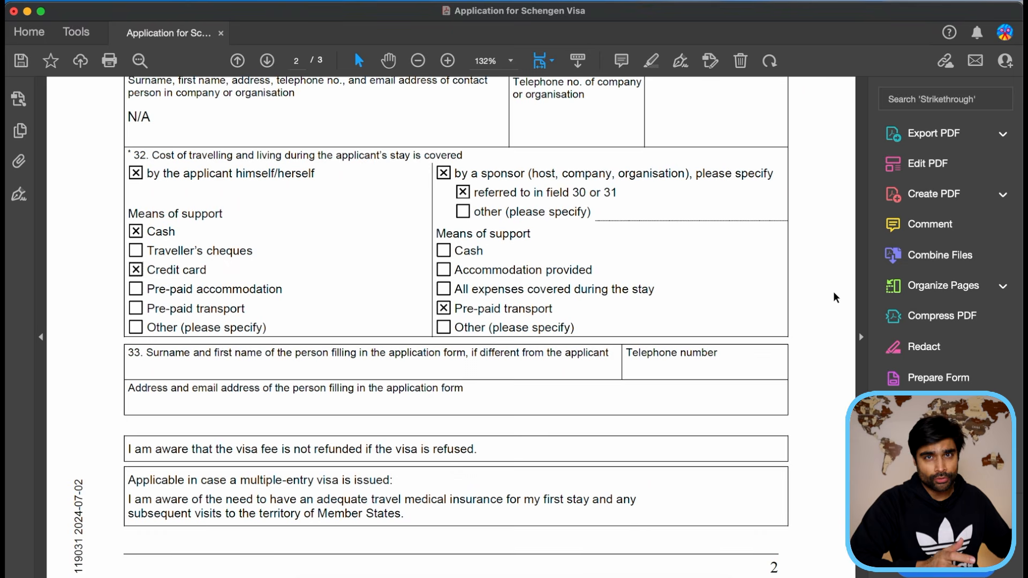
- Enter N/A in section 33 for both the name and the address and email of the person filling in the form
scroll(826, 327, down, 2)
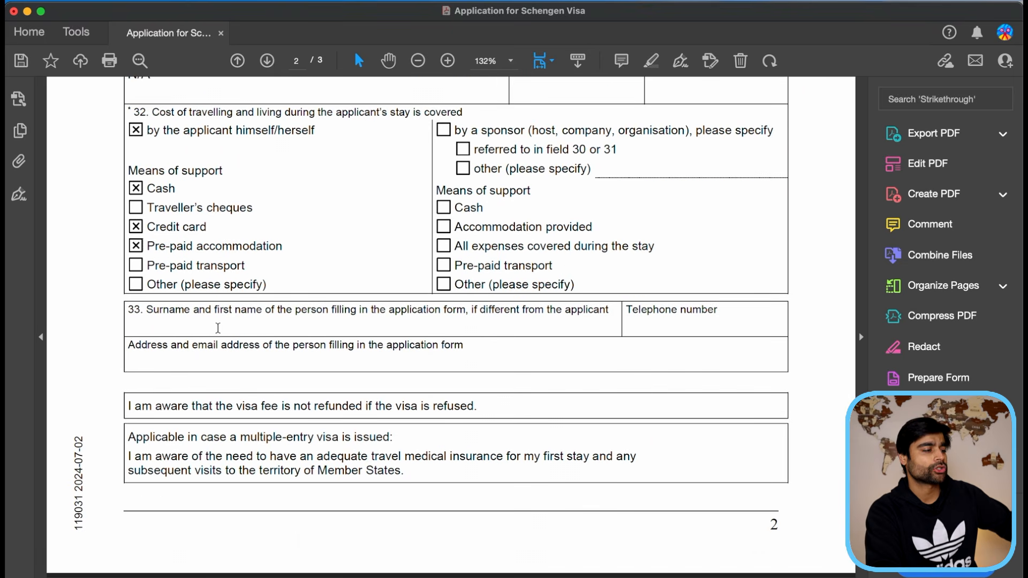
click(215, 328)
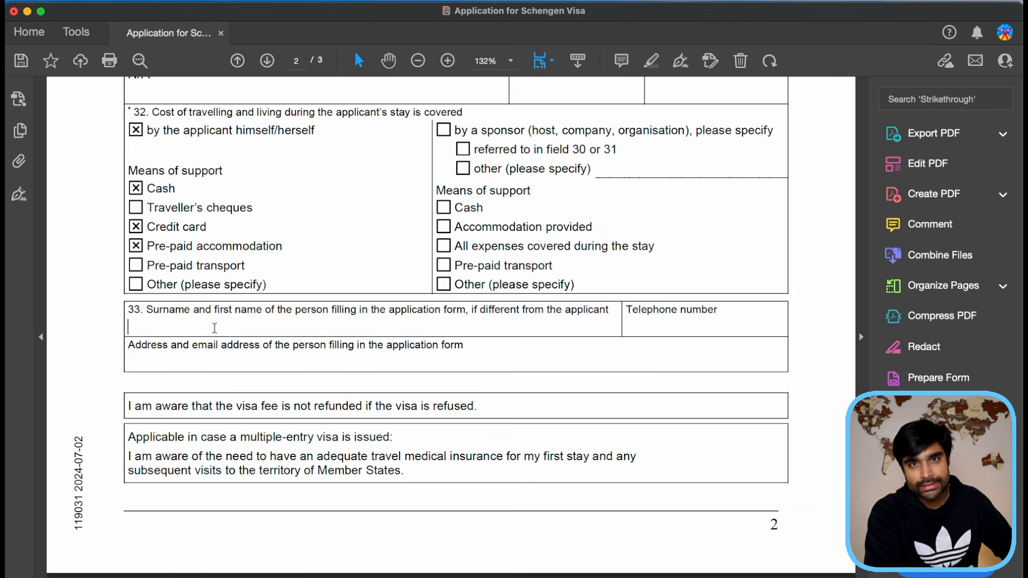
text(N)
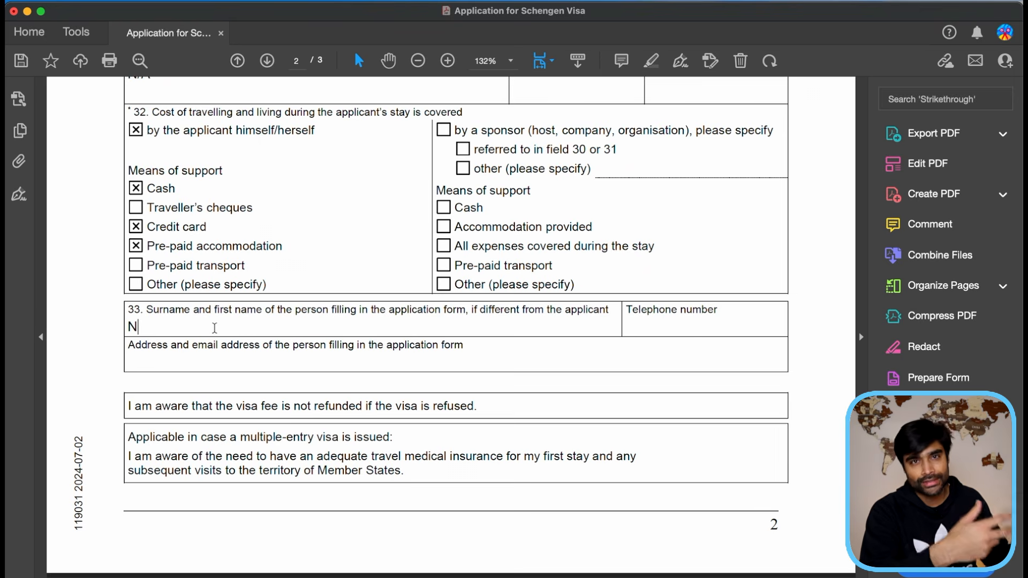
text(/A)
click(224, 364)
text(N)
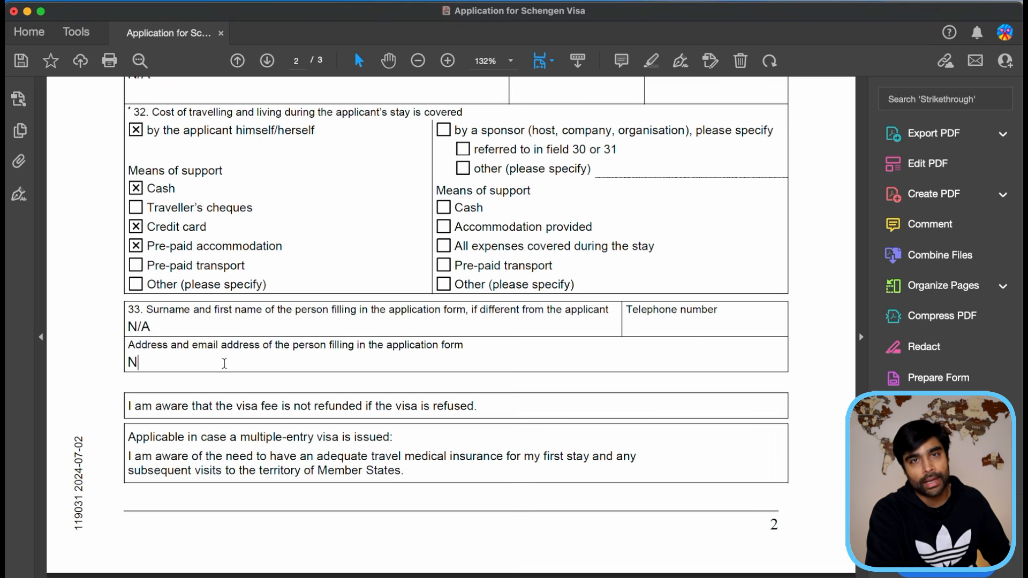
text(/A)
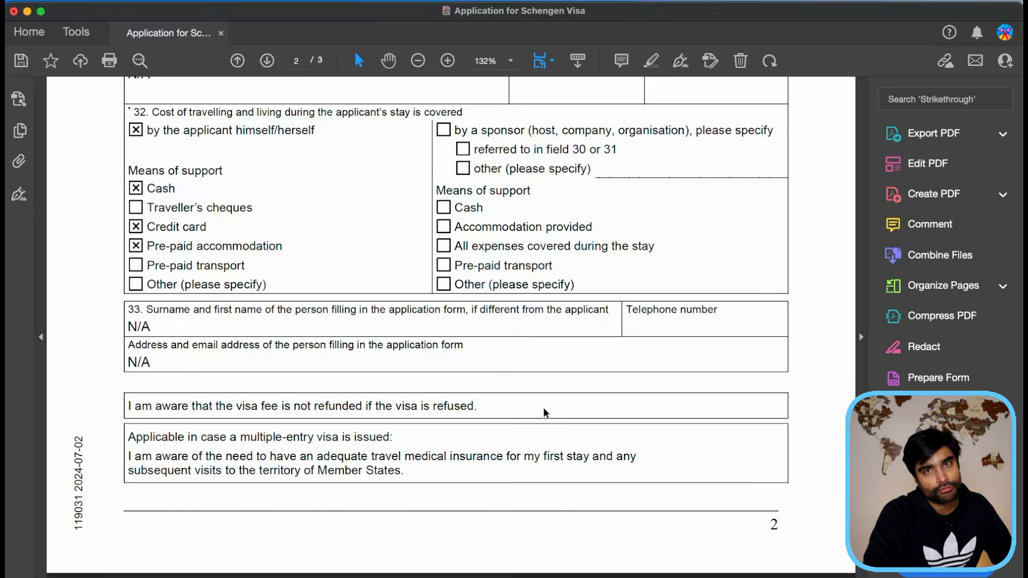
- Fill the Place and date field on page 3 with "City, State, IND, dd-mm-yyyy"
scroll(543, 409, down, 15)
scroll(543, 413, up, 5)
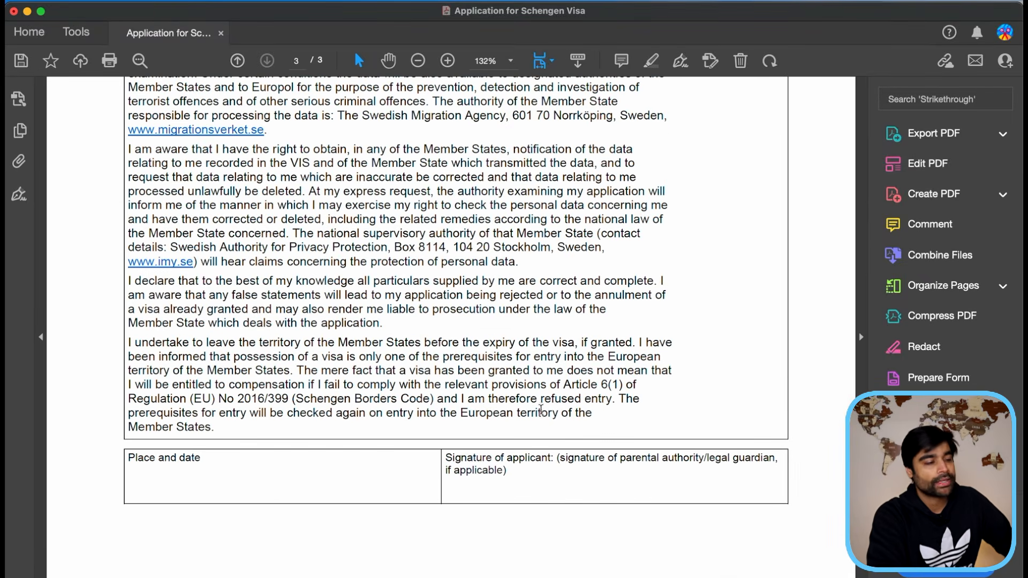
click(172, 497)
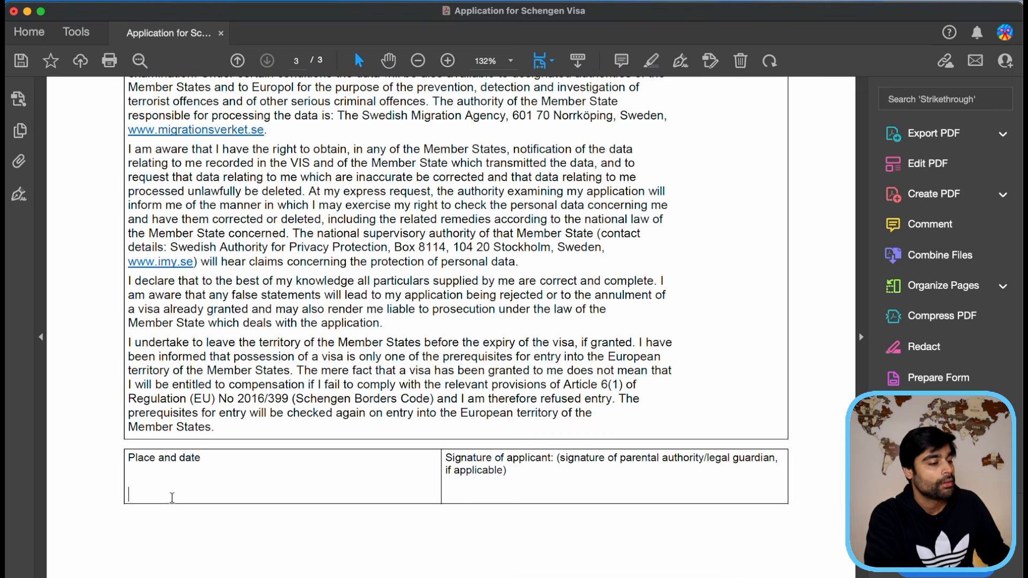
text(City, )
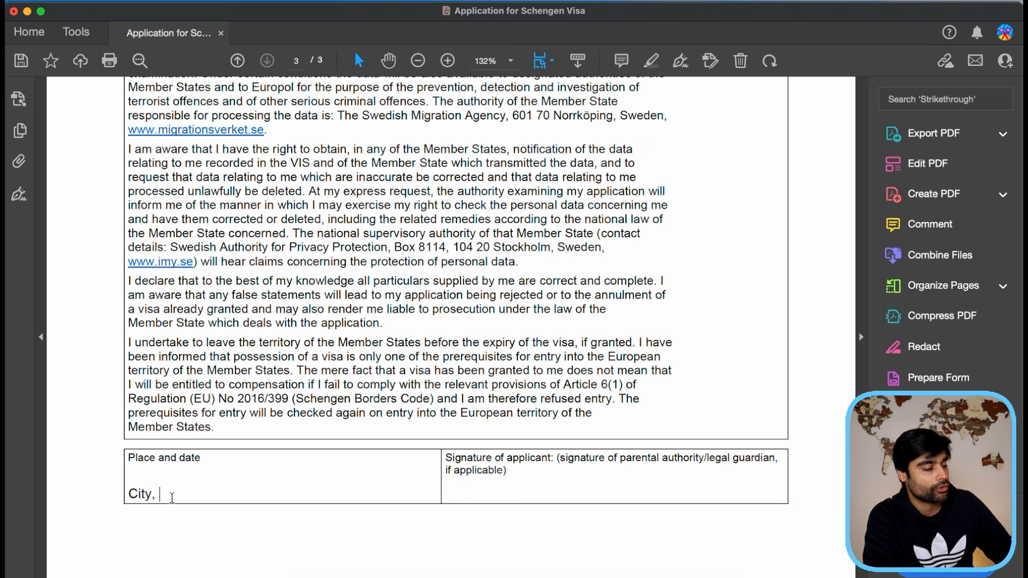
text(State, )
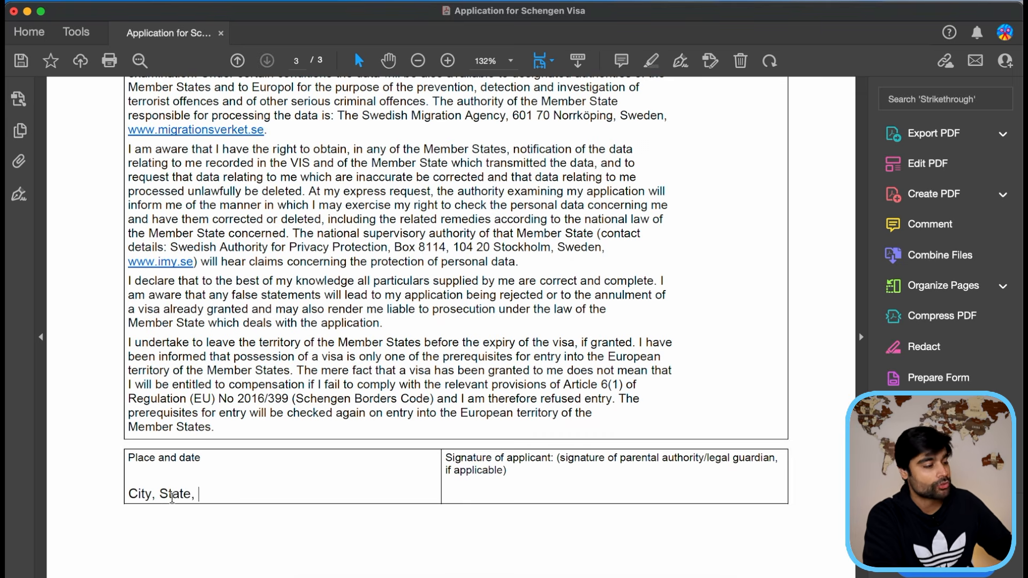
text(IND)
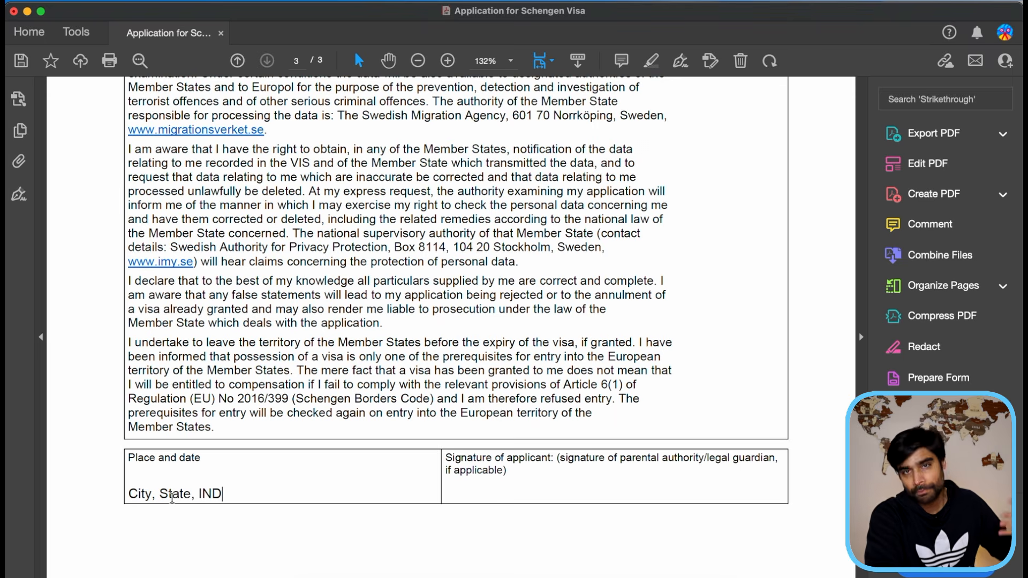
text(, )
text(dd)
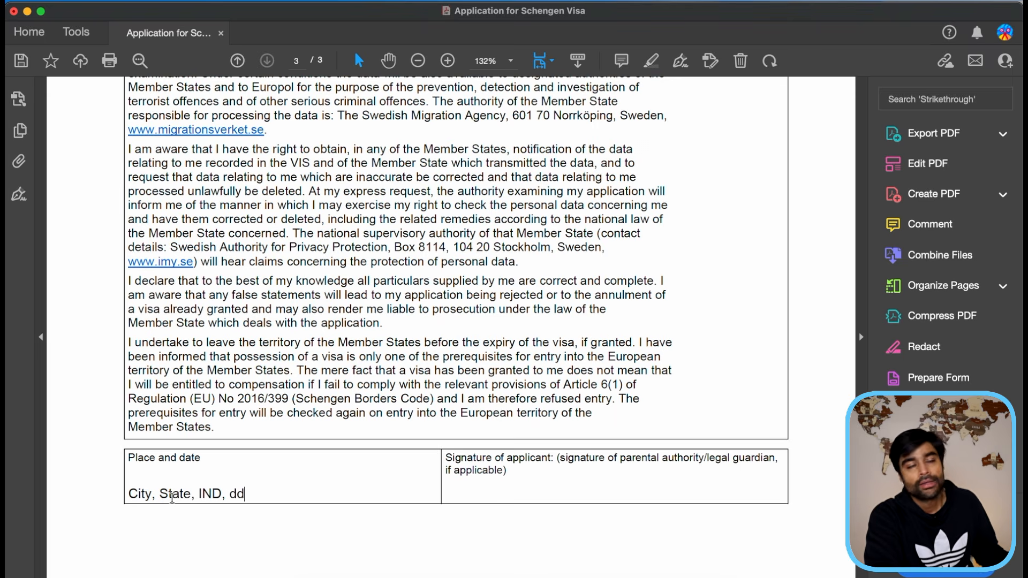
text(-mm-yyyy)
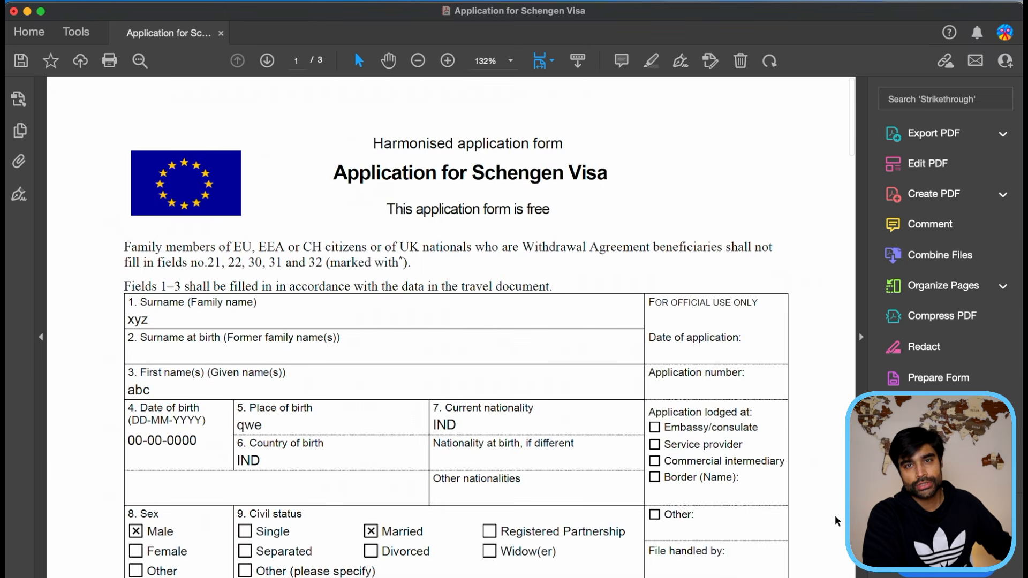
- Review the completed form entries from the first page through the sections on page 2
scroll(837, 520, down, 10)
scroll(836, 520, down, 10)
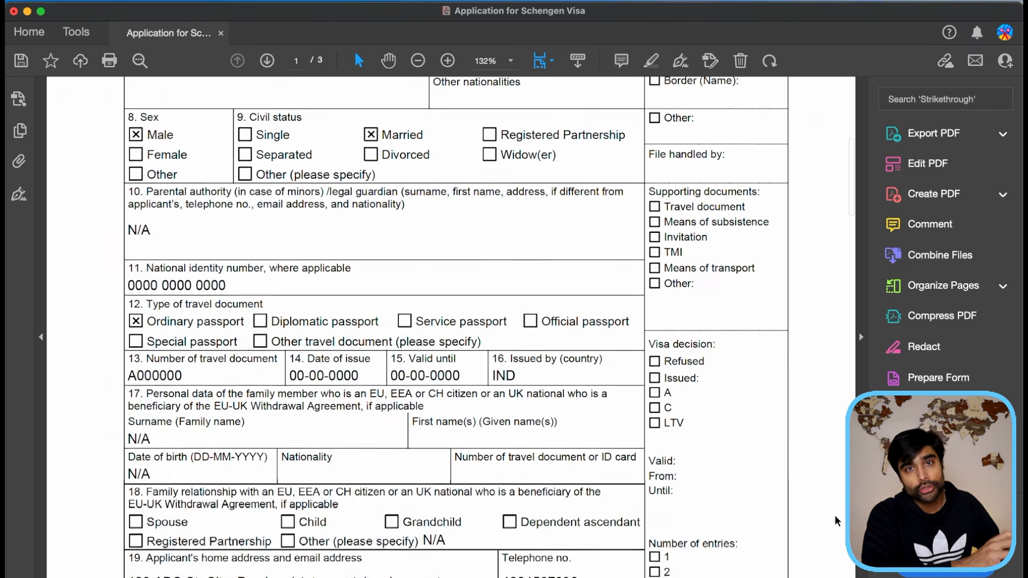
scroll(836, 521, down, 15)
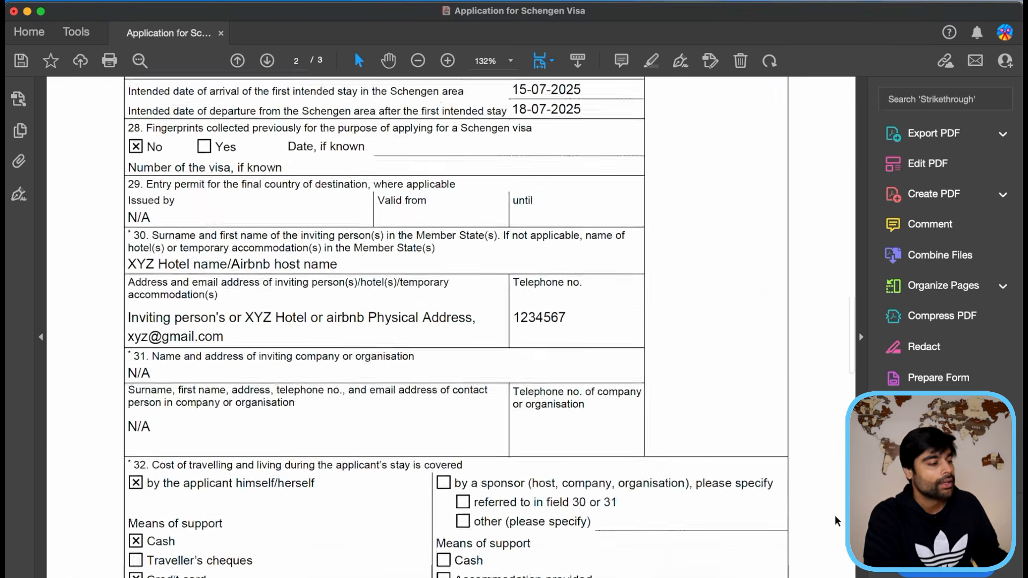